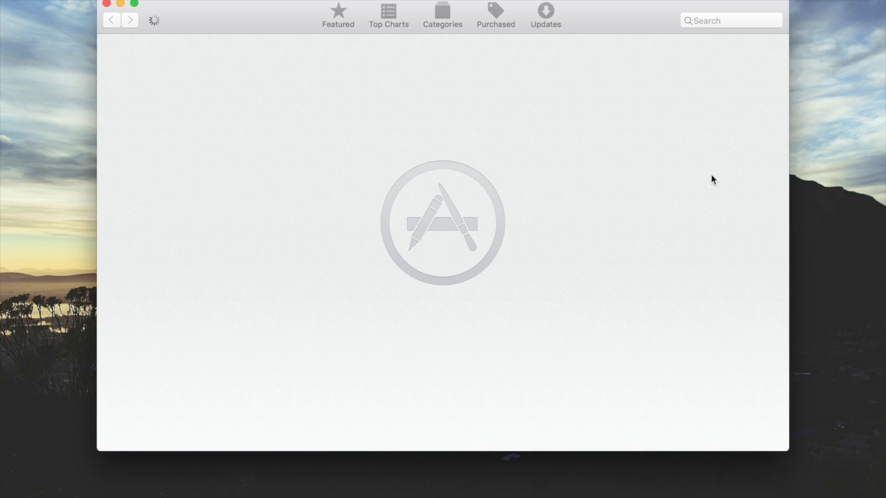
Step: Open the Mac App Store from the Dock
{"action": "left_click", "coordinate": [717, 20]}
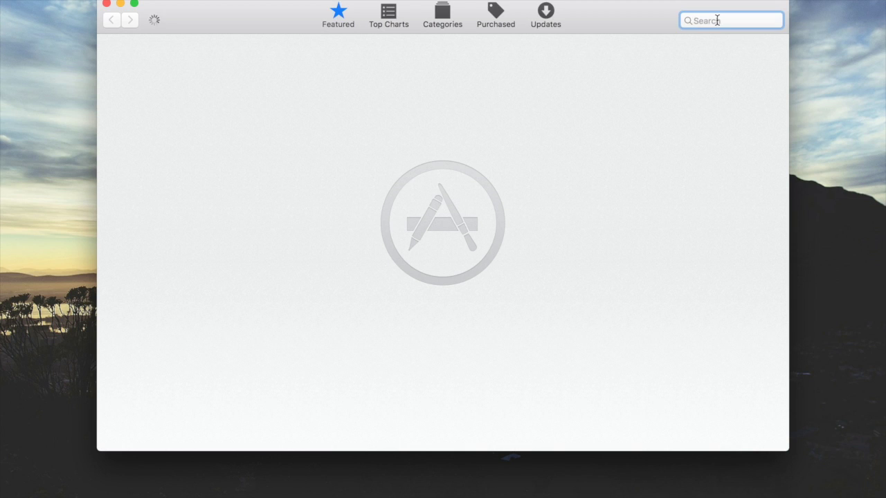
Step: Search the App Store for 'evernote', install the Evernote app, then show Launchpad
{"action": "type", "text": "evernote"}
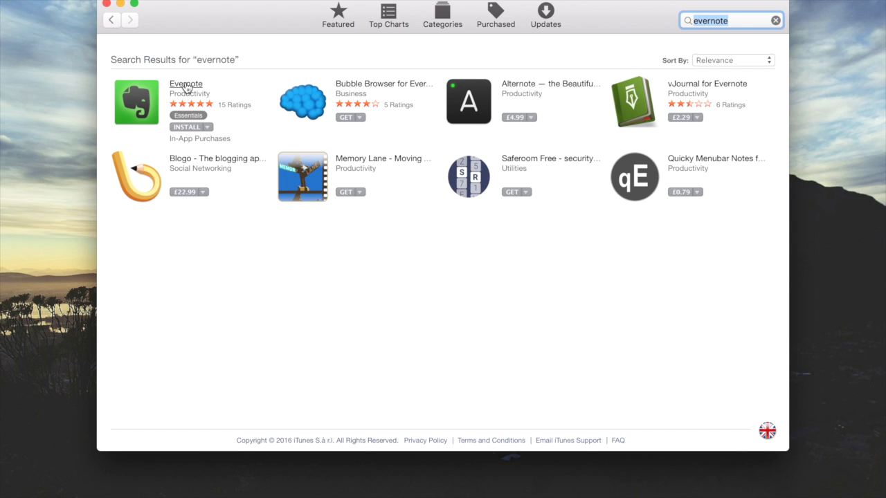
{"action": "left_click", "coordinate": [186, 84]}
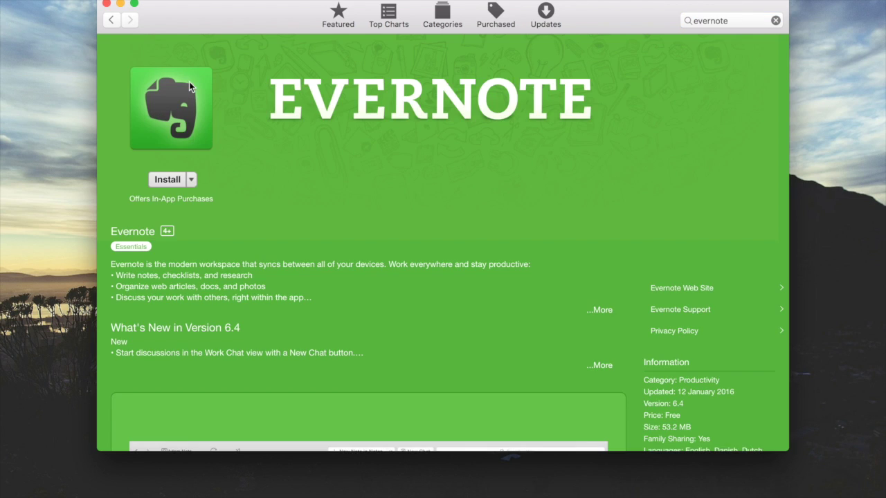
{"action": "scroll", "coordinate": [437, 250], "scroll_direction": "down", "scroll_amount": 10}
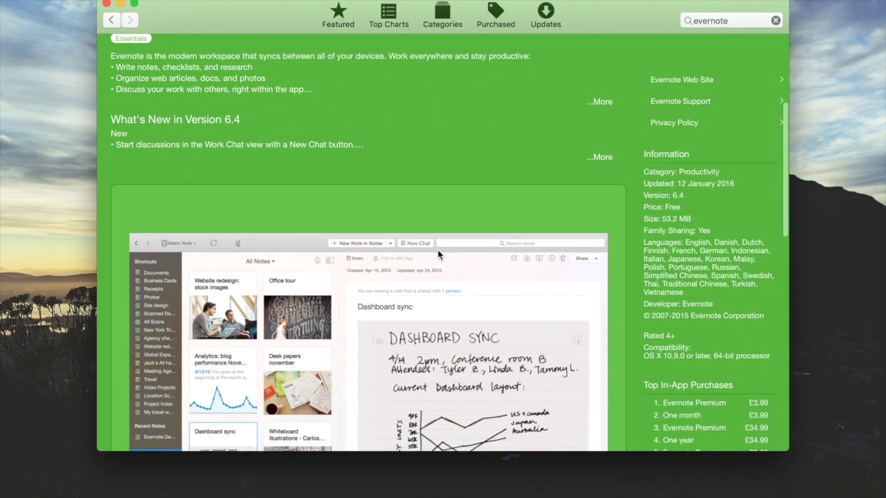
{"action": "scroll", "coordinate": [437, 250], "scroll_direction": "down", "scroll_amount": 5}
{"action": "scroll", "coordinate": [437, 250], "scroll_direction": "up", "scroll_amount": 15}
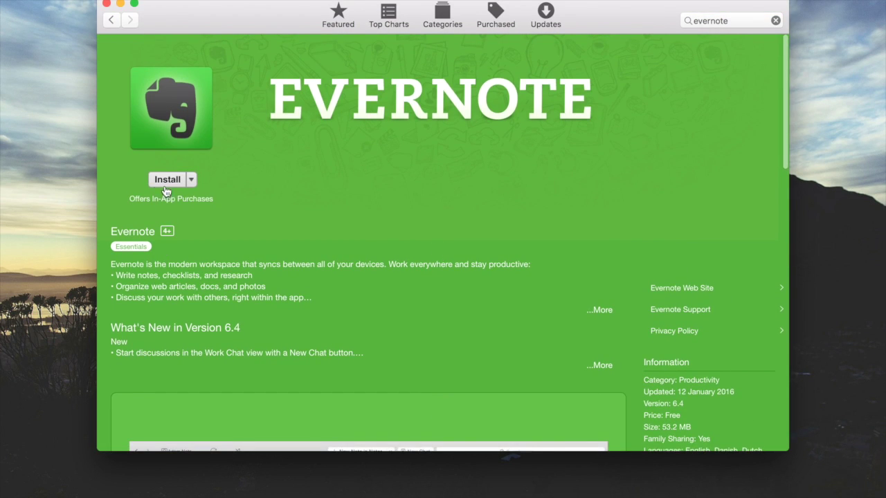
{"action": "left_click", "coordinate": [170, 179]}
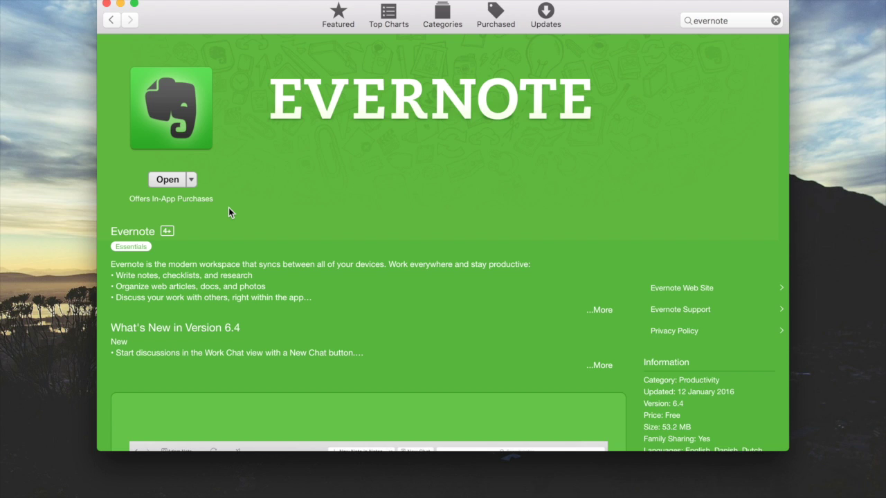
{"action": "mouse_move", "coordinate": [239, 494]}
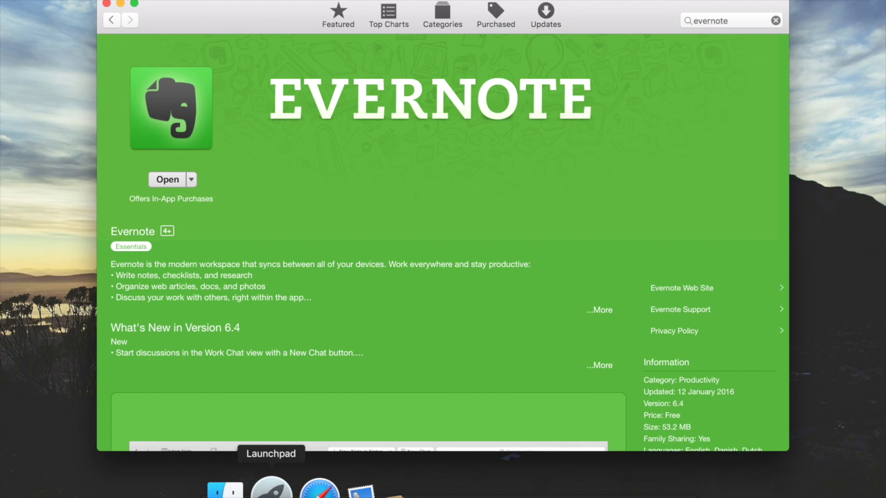
{"action": "left_click", "coordinate": [271, 490]}
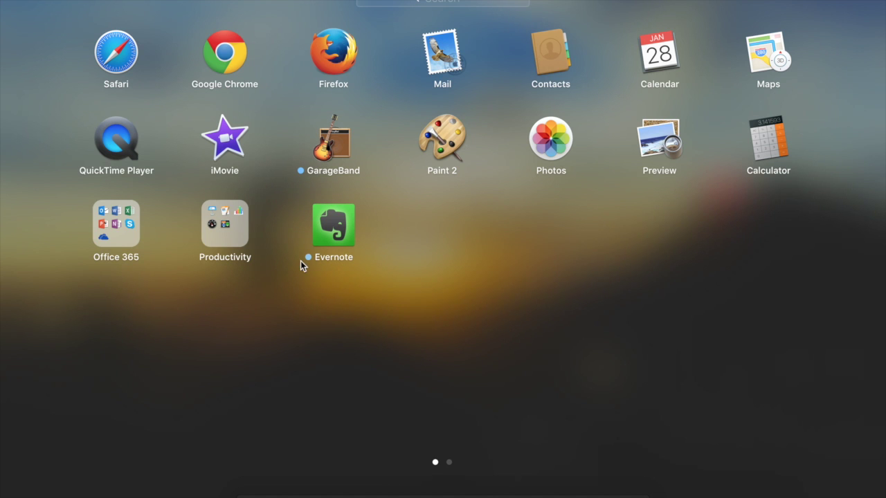
Step: Launch Evernote from its Launchpad icon
{"action": "left_click", "coordinate": [289, 413]}
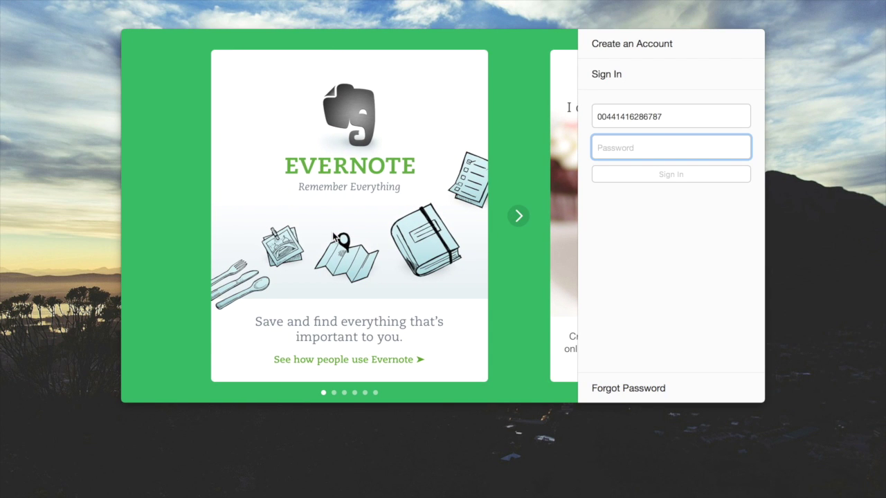
Step: Page through the welcome carousel to its last card
{"action": "left_click", "coordinate": [520, 217]}
{"action": "left_click", "coordinate": [521, 218]}
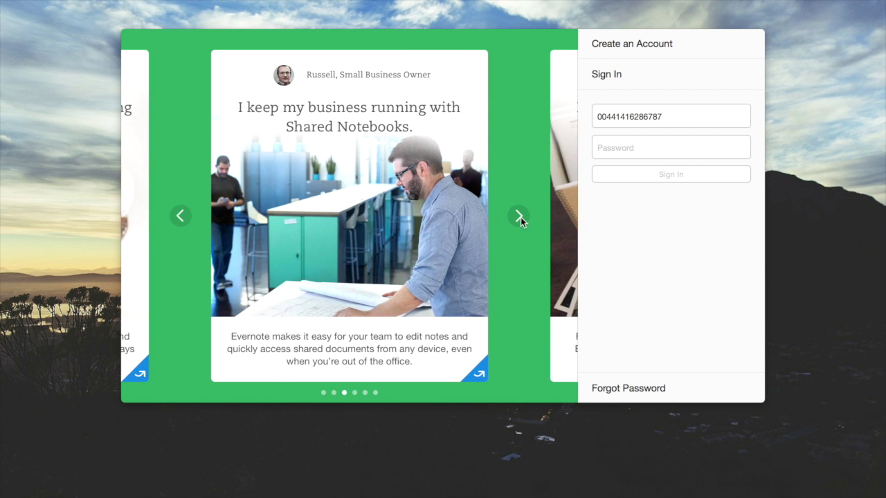
{"action": "left_click", "coordinate": [520, 217]}
{"action": "left_click", "coordinate": [521, 217]}
{"action": "left_click", "coordinate": [520, 217]}
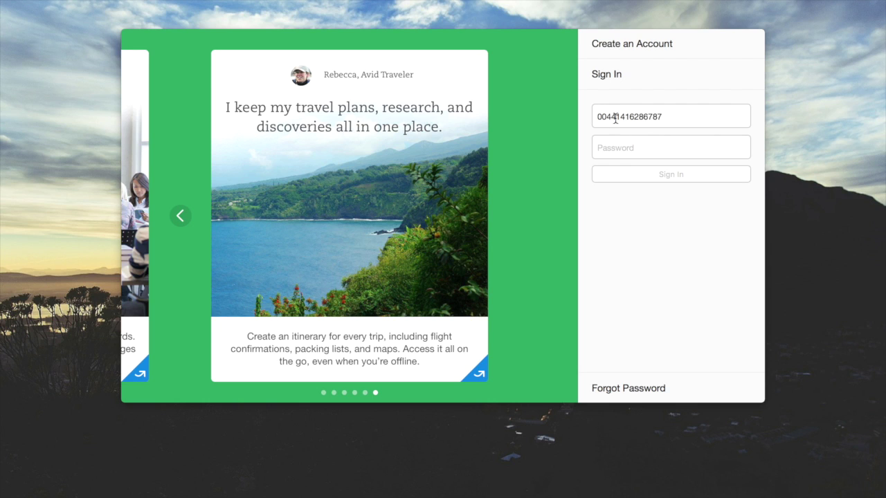
Step: Complete the account e-mail username and enter the account password to sign in
{"action": "left_click", "coordinate": [673, 114]}
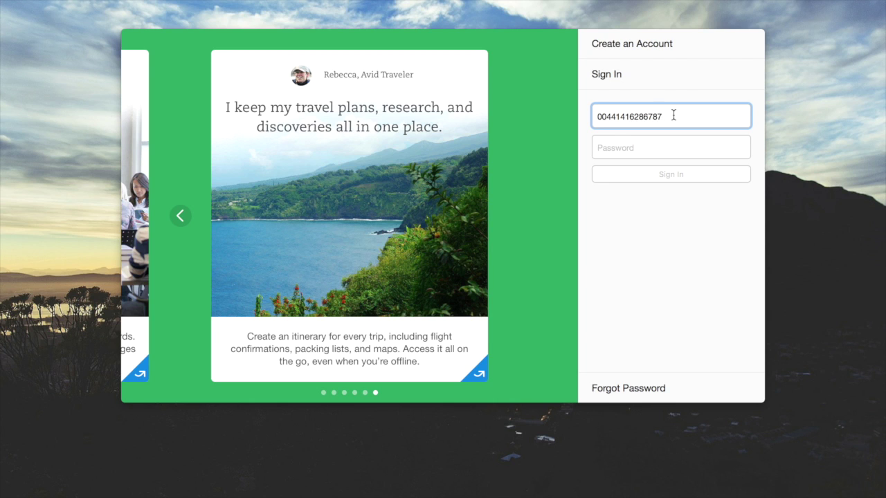
{"action": "type", "text": "@latentlifestyle.com"}
{"action": "key", "text": "Tab"}
{"action": "type", "text": "•••••••••••"}
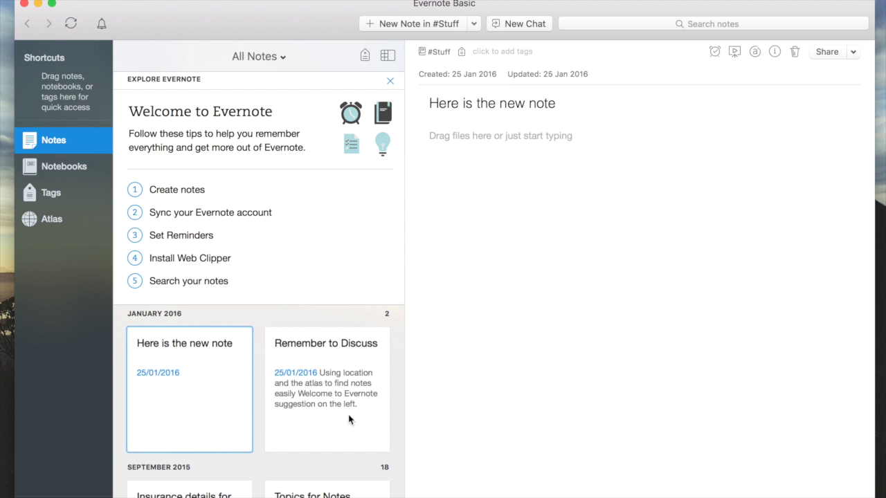
Step: Browse the notes list, open the Remember to Discuss note, then start a new blank note
{"action": "scroll", "coordinate": [320, 425], "scroll_direction": "down", "scroll_amount": 15}
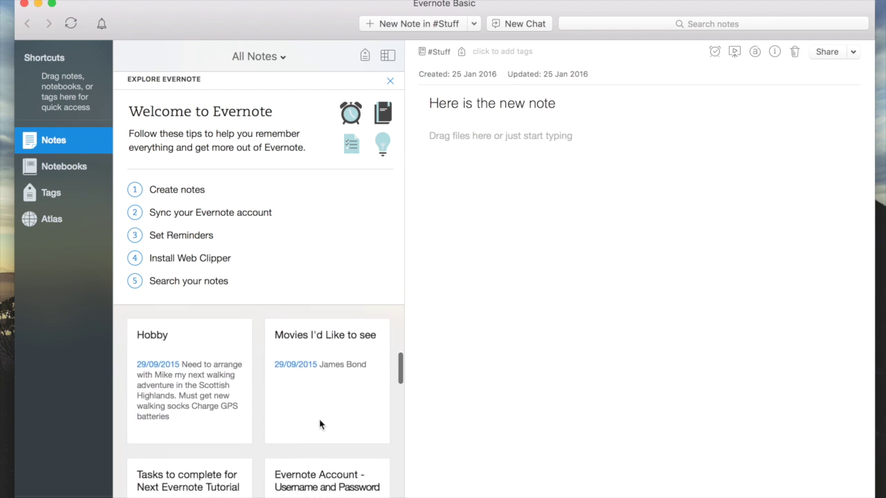
{"action": "scroll", "coordinate": [320, 424], "scroll_direction": "down", "scroll_amount": 15}
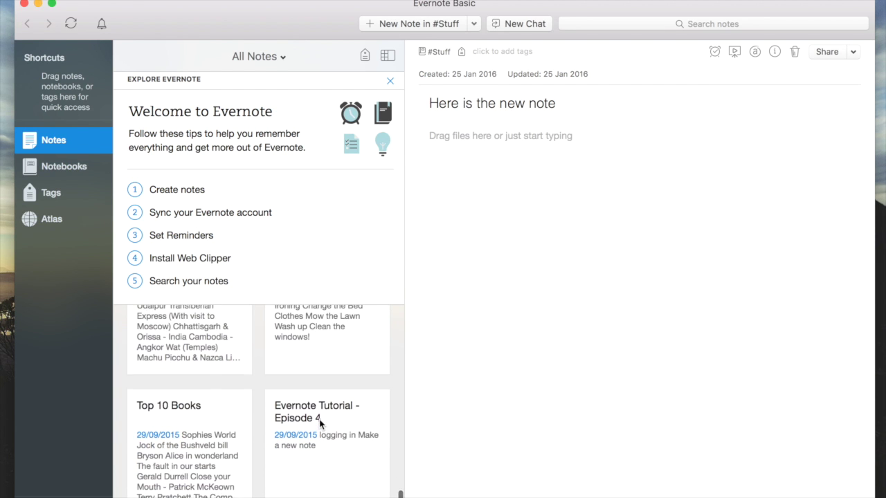
{"action": "scroll", "coordinate": [319, 425], "scroll_direction": "up", "scroll_amount": 20}
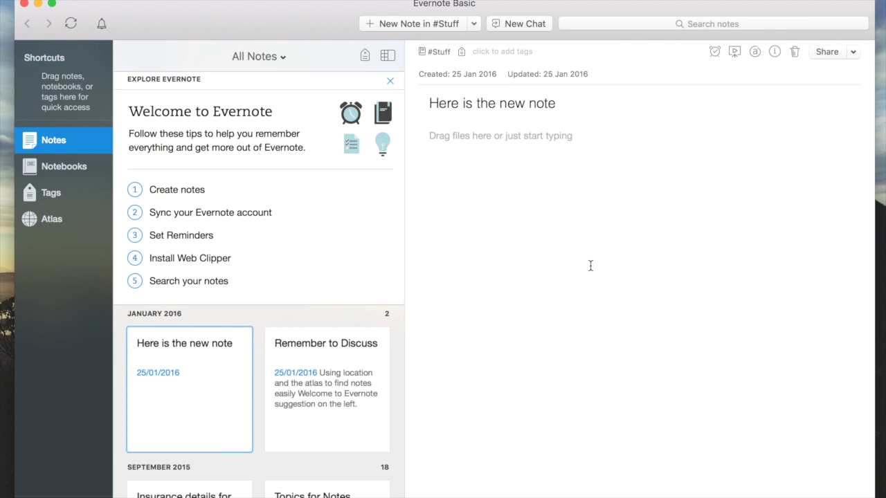
{"action": "left_click", "coordinate": [330, 391]}
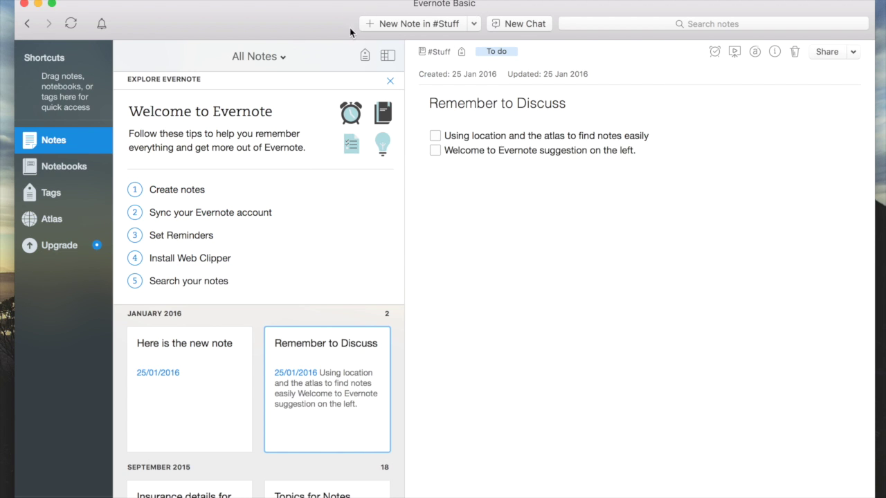
{"action": "left_click", "coordinate": [414, 26]}
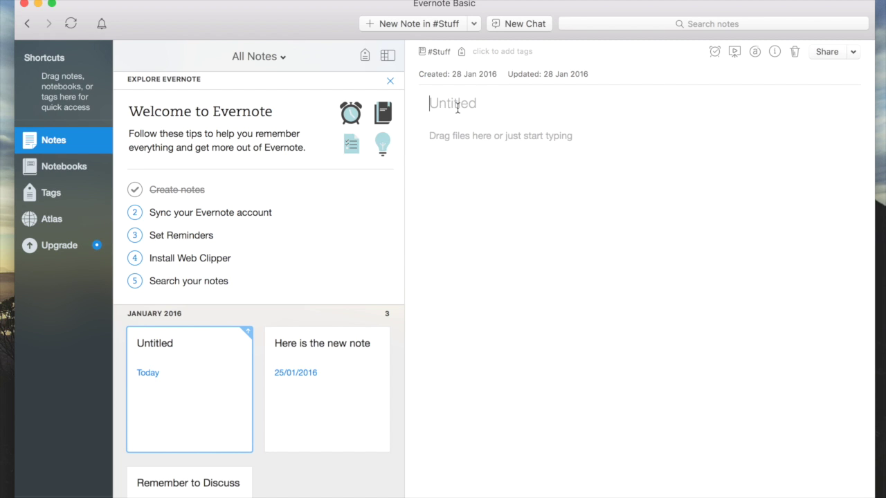
Step: Title the new note 'This is a New Note' with body 'Just to check the sync function works'
{"action": "type", "text": "This is a New Note"}
{"action": "left_click", "coordinate": [466, 144]}
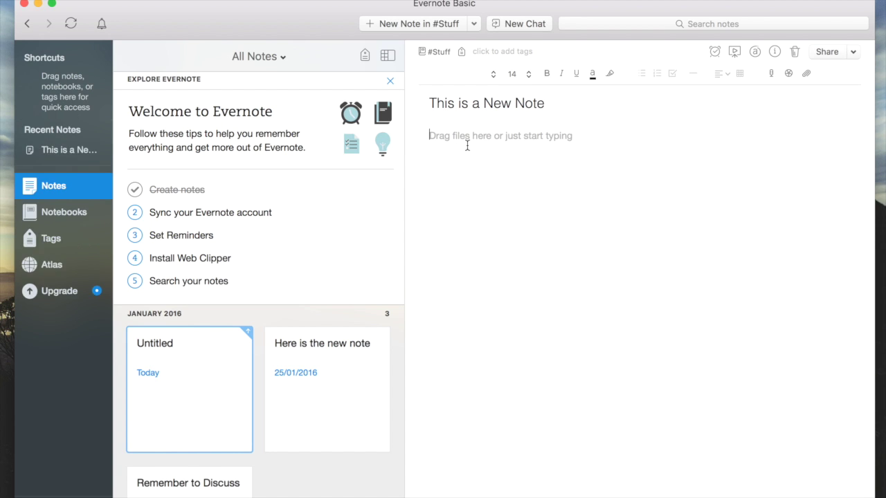
{"action": "type", "text": "Just t"}
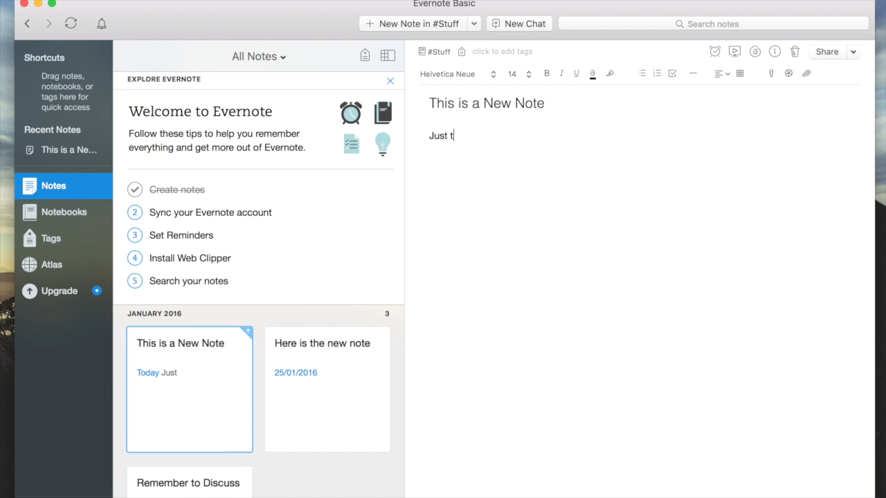
{"action": "type", "text": "o check the sync fu"}
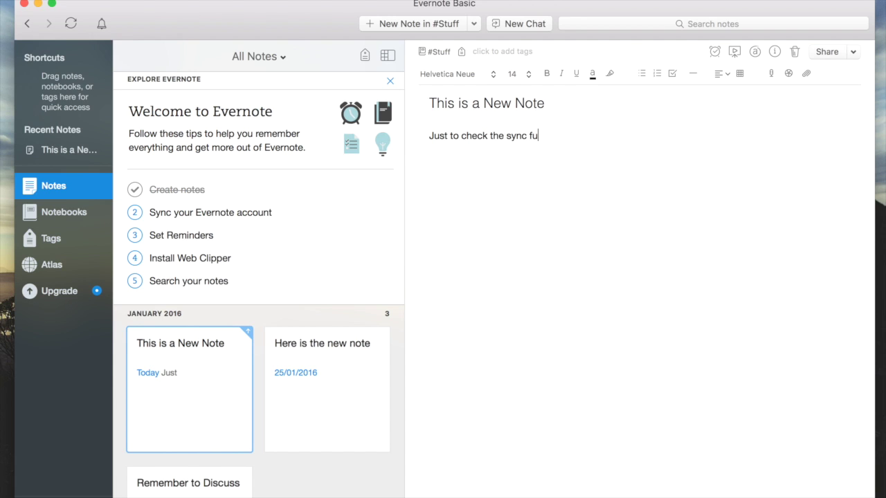
{"action": "type", "text": "nction works."}
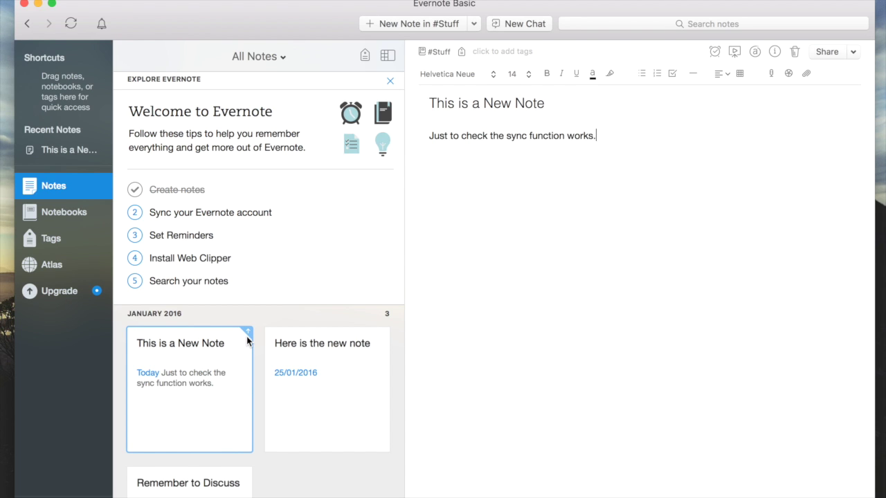
Step: Sync the account's notes and dismiss the sync information popover
{"action": "left_click", "coordinate": [71, 24]}
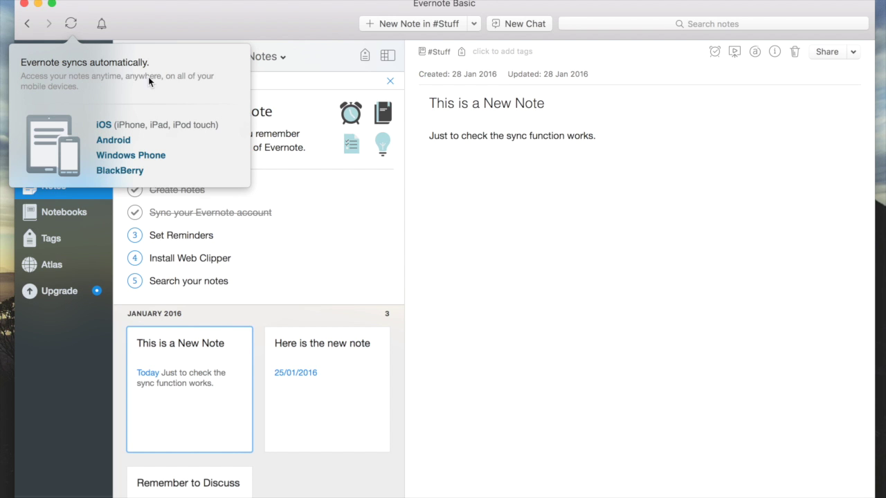
{"action": "left_click", "coordinate": [197, 26]}
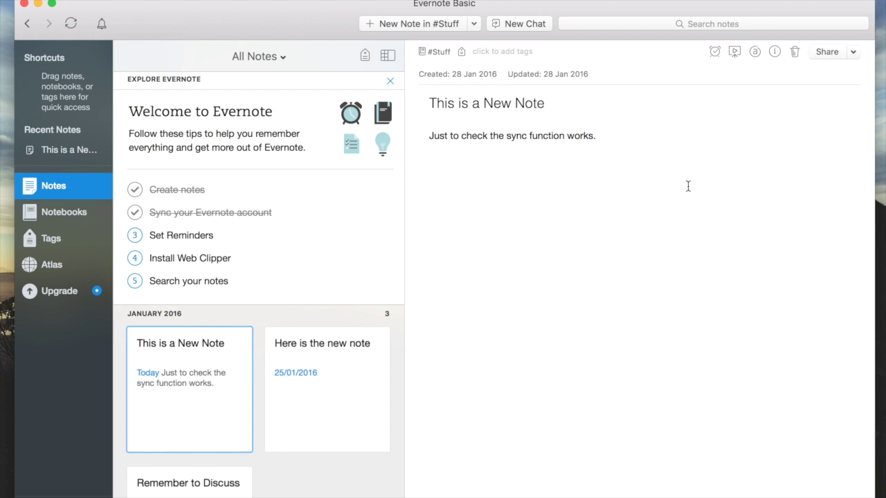
{"action": "left_click", "coordinate": [712, 19]}
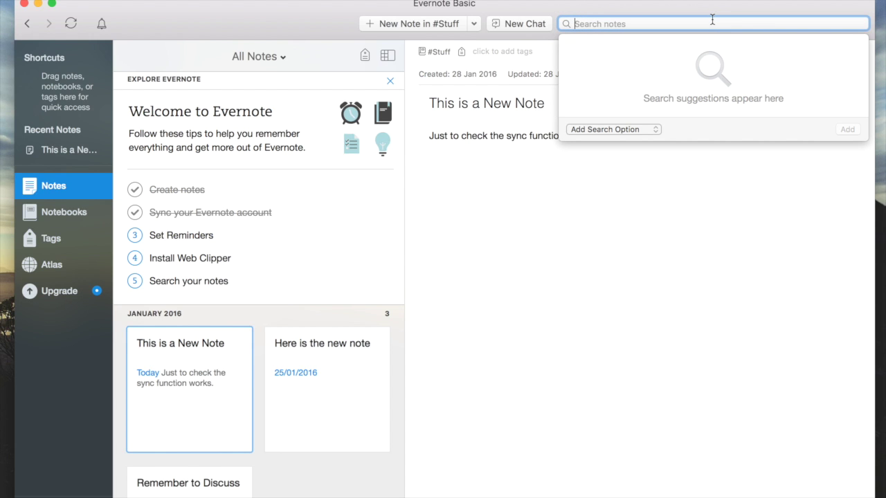
Step: Search the notes for 'video' and close the suggestions
{"action": "type", "text": "video"}
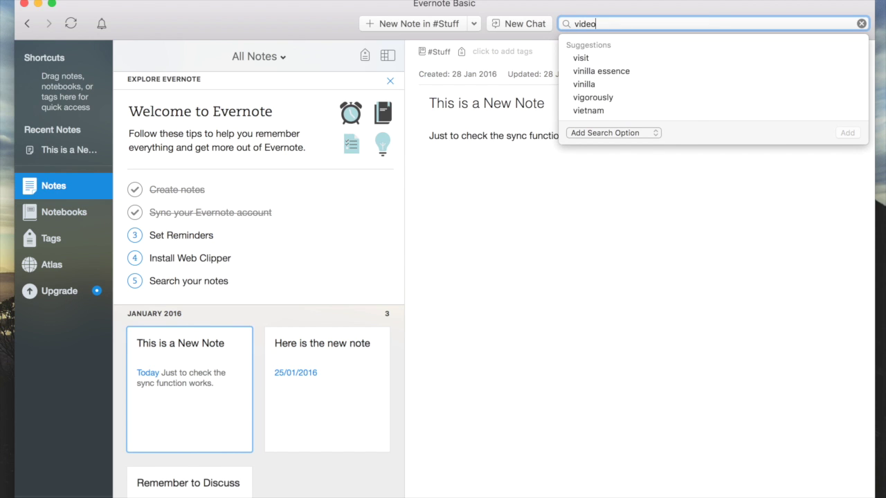
{"action": "key", "text": "Return"}
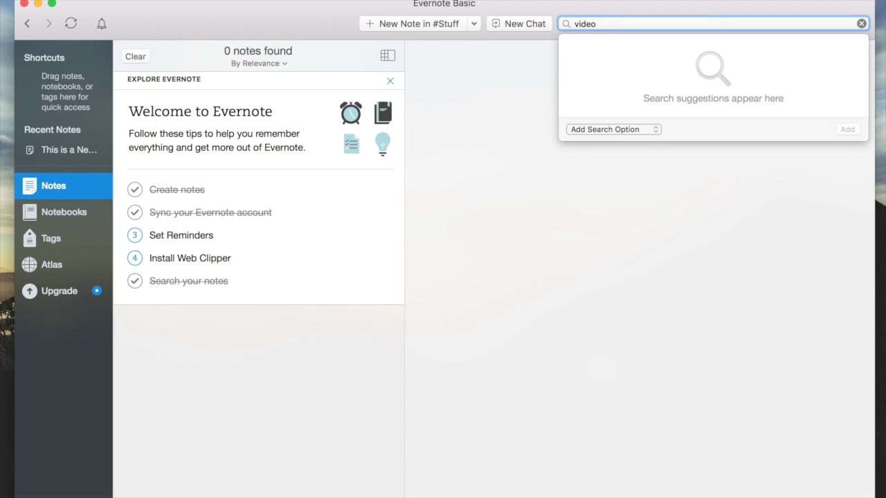
{"action": "left_click", "coordinate": [566, 237]}
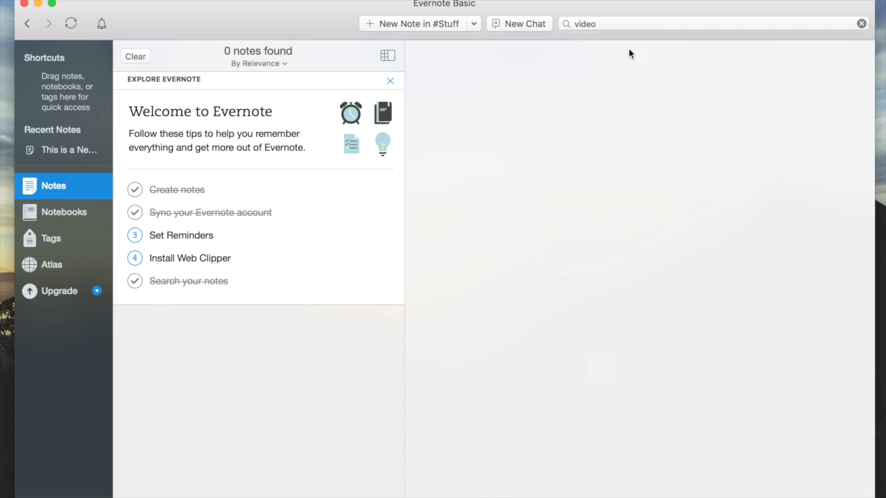
Step: Search for 'to do' and open the Scottish Tablet note from the two results
{"action": "left_click", "coordinate": [583, 23]}
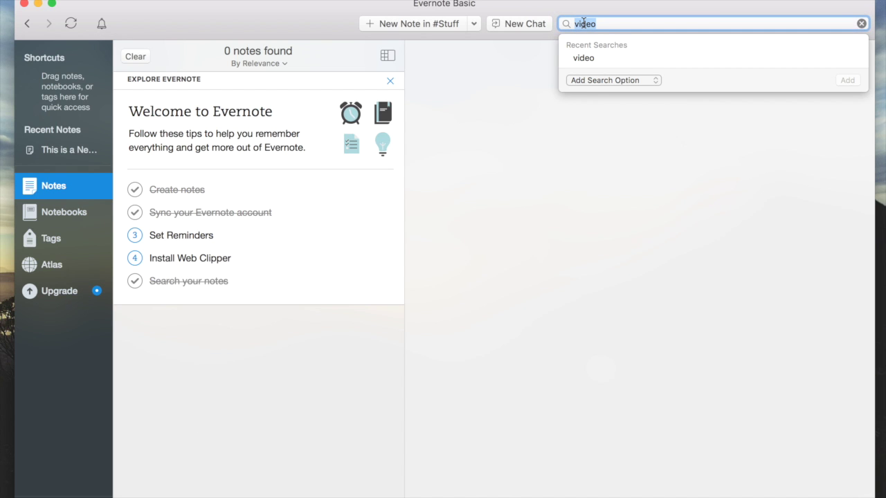
{"action": "type", "text": "to do"}
{"action": "key", "text": "Return"}
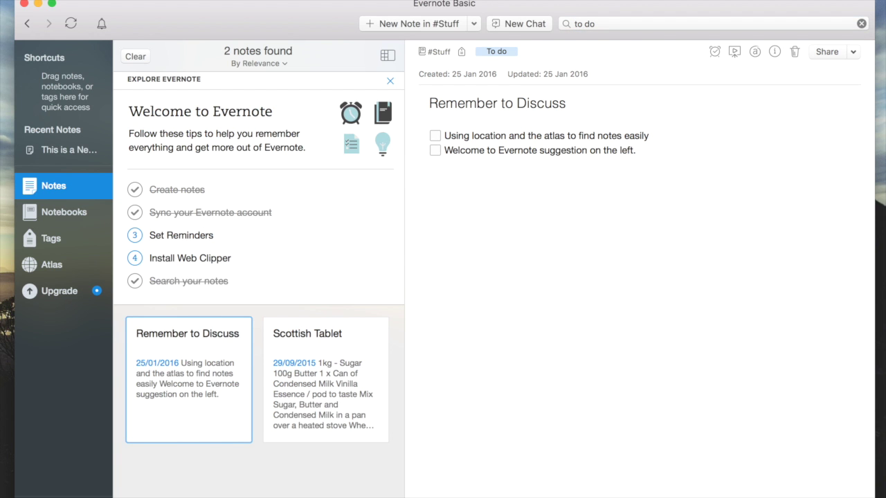
{"action": "left_click", "coordinate": [337, 371]}
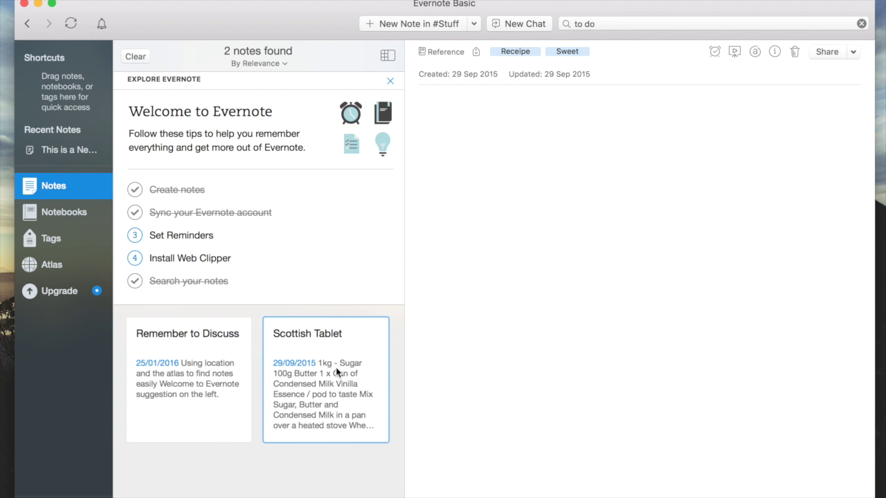
{"action": "left_click", "coordinate": [184, 368]}
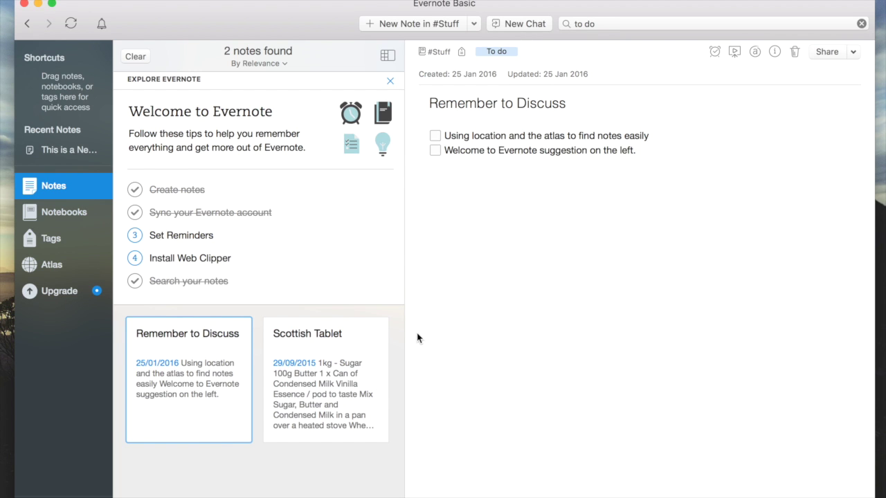
{"action": "left_click", "coordinate": [328, 382]}
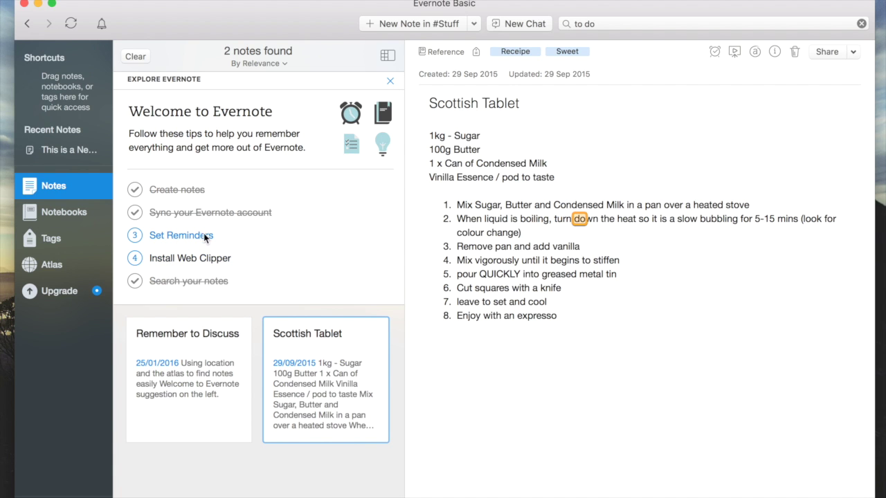
Step: Dismiss the Explore Evernote panel, show notes as expanded cards, and clear the search
{"action": "left_click", "coordinate": [391, 83]}
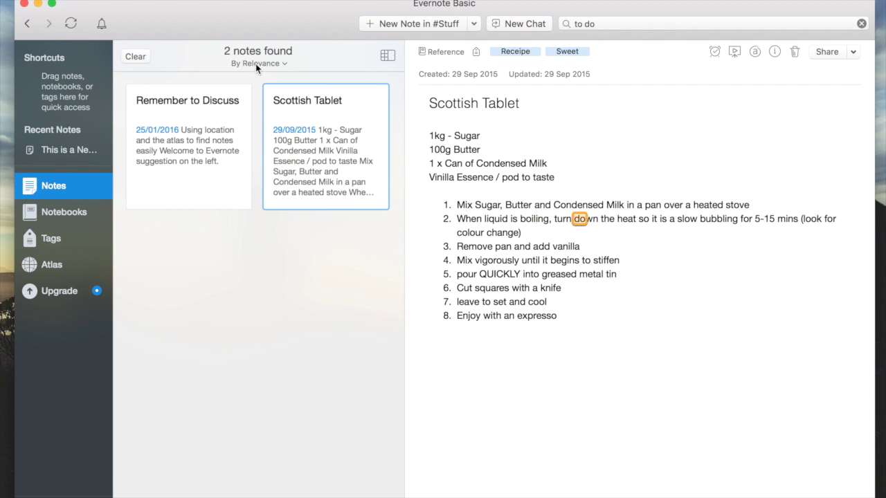
{"action": "left_click", "coordinate": [388, 55]}
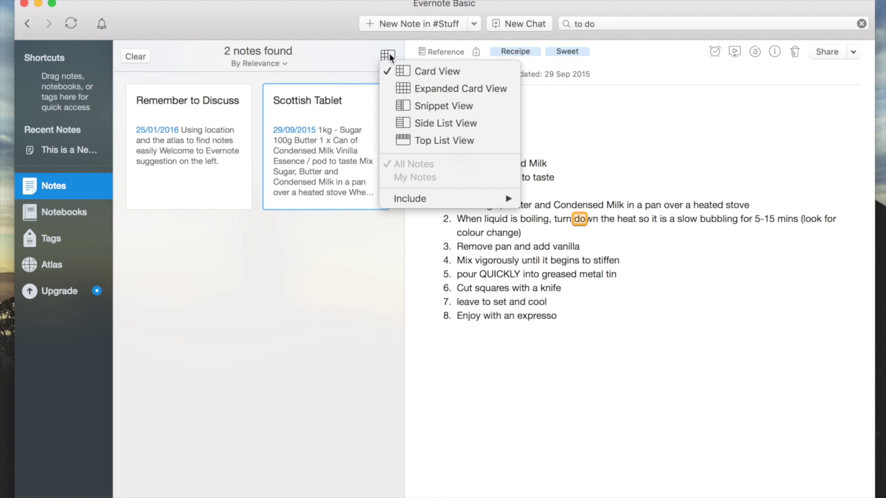
{"action": "left_click", "coordinate": [419, 88]}
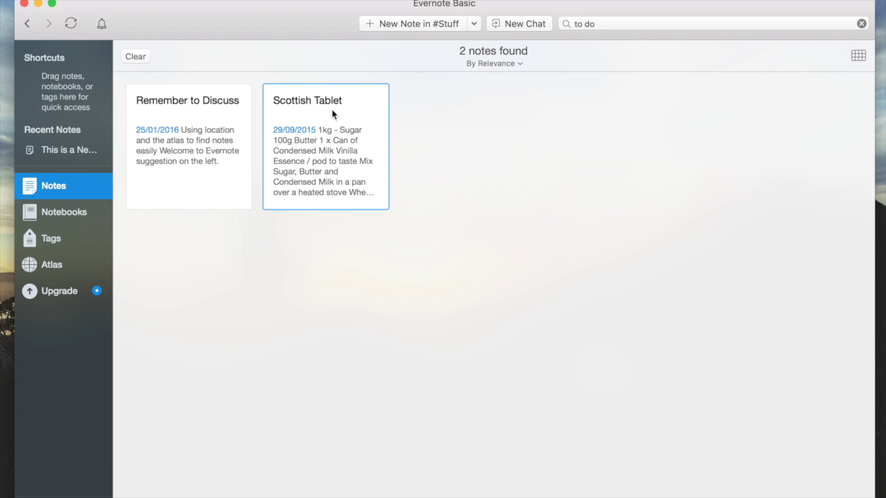
{"action": "left_click", "coordinate": [861, 23]}
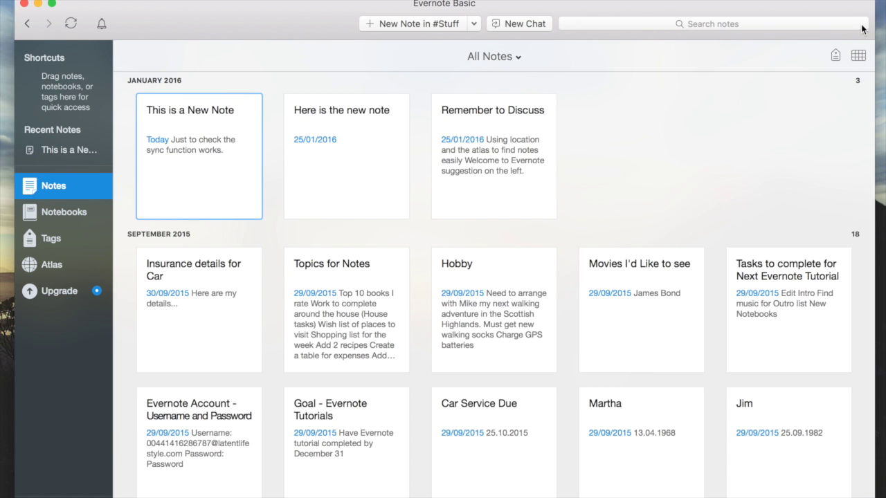
{"action": "scroll", "coordinate": [576, 273], "scroll_direction": "down", "scroll_amount": 3}
{"action": "scroll", "coordinate": [575, 271], "scroll_direction": "up", "scroll_amount": 3}
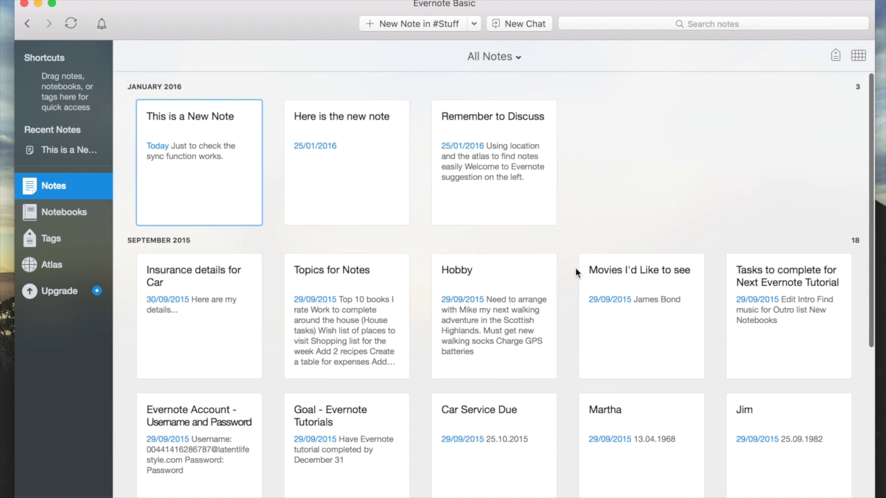
{"action": "scroll", "coordinate": [575, 272], "scroll_direction": "down", "scroll_amount": 5}
{"action": "scroll", "coordinate": [575, 271], "scroll_direction": "up", "scroll_amount": 5}
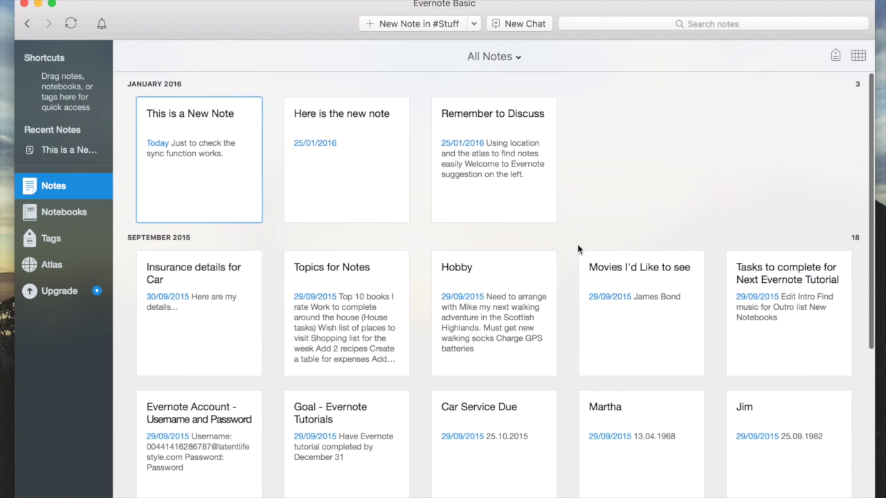
Step: Try the Snippet, Side List and Top List views of the notes
{"action": "left_click", "coordinate": [858, 57]}
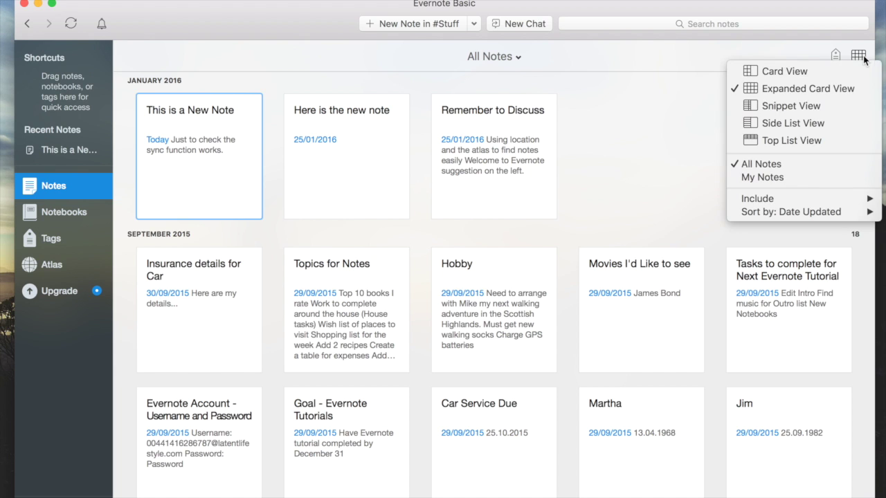
{"action": "left_click", "coordinate": [796, 112]}
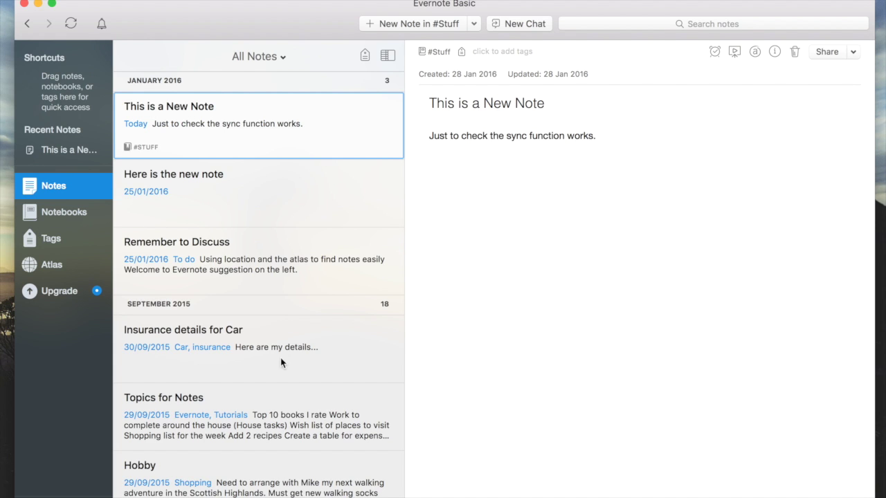
{"action": "scroll", "coordinate": [248, 355], "scroll_direction": "down", "scroll_amount": 15}
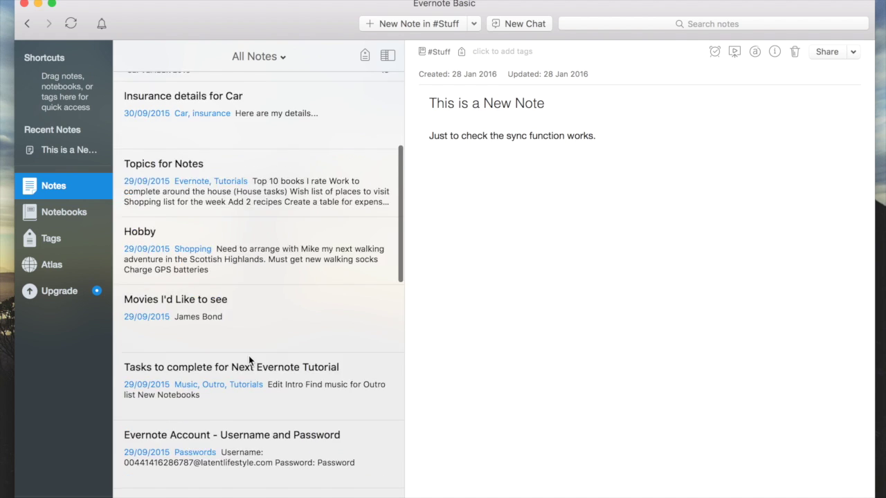
{"action": "scroll", "coordinate": [248, 356], "scroll_direction": "up", "scroll_amount": 15}
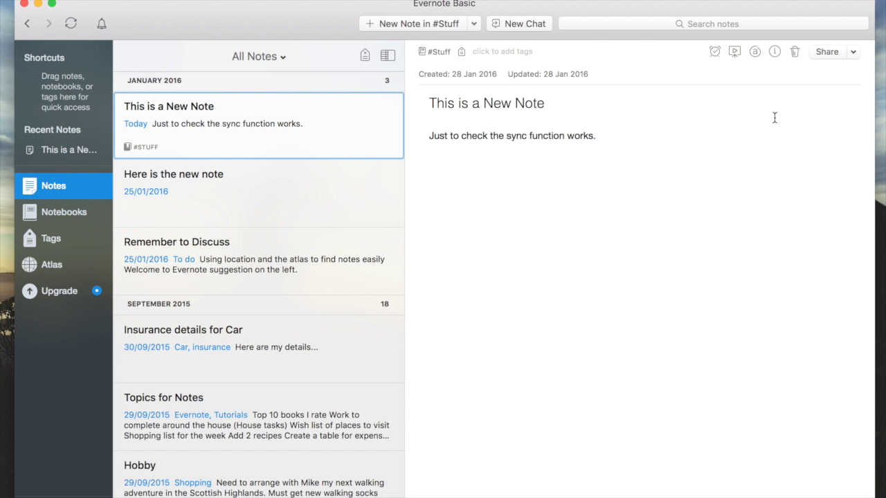
{"action": "left_click", "coordinate": [387, 54]}
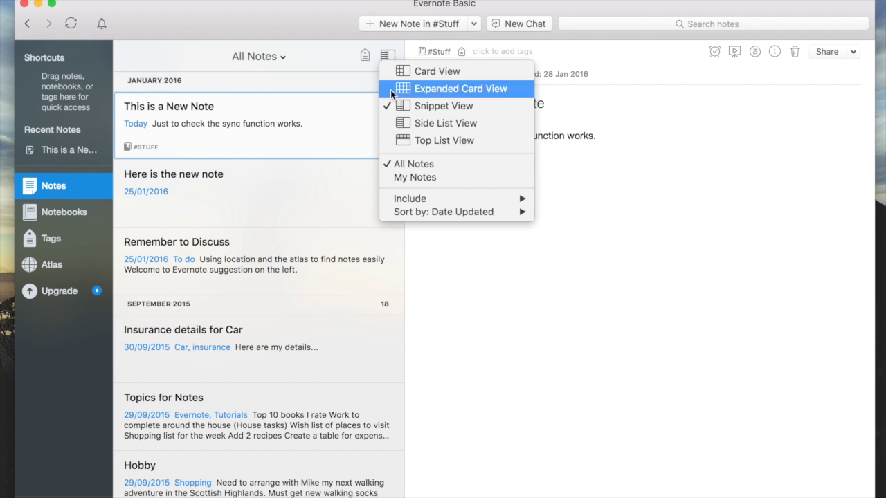
{"action": "left_click", "coordinate": [403, 122]}
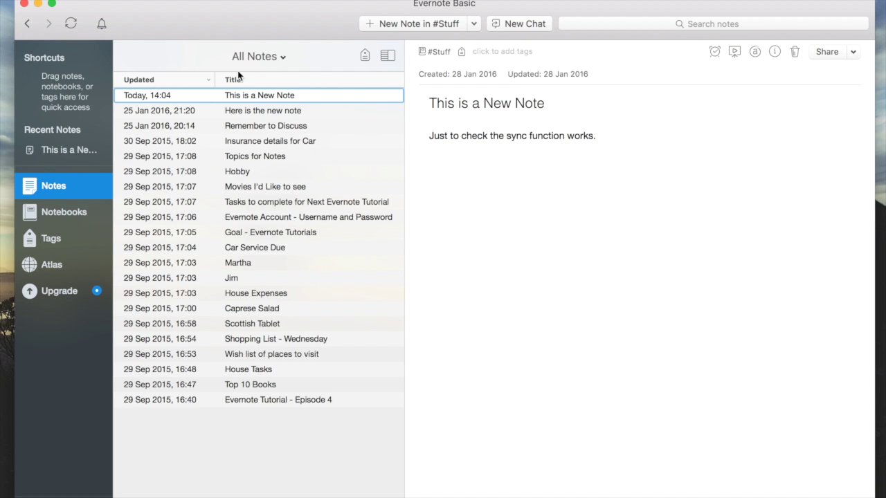
{"action": "left_click", "coordinate": [388, 55]}
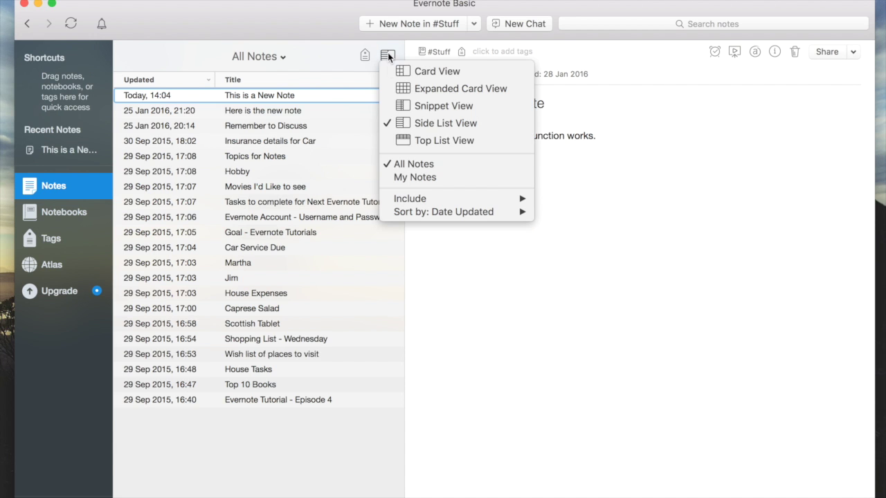
{"action": "left_click", "coordinate": [407, 142]}
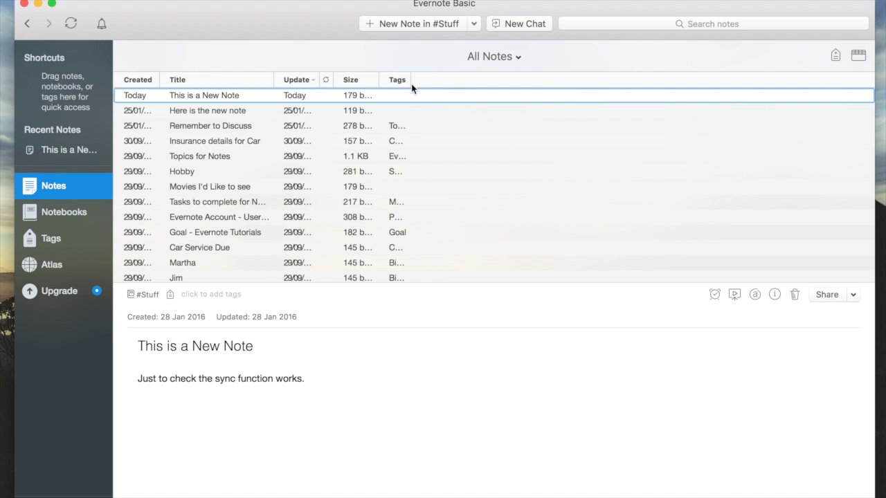
Step: Widen the Tags, Updated, Title and Created columns to show their full contents
{"action": "left_click_drag", "start_coordinate": [411, 81], "coordinate": [569, 81]}
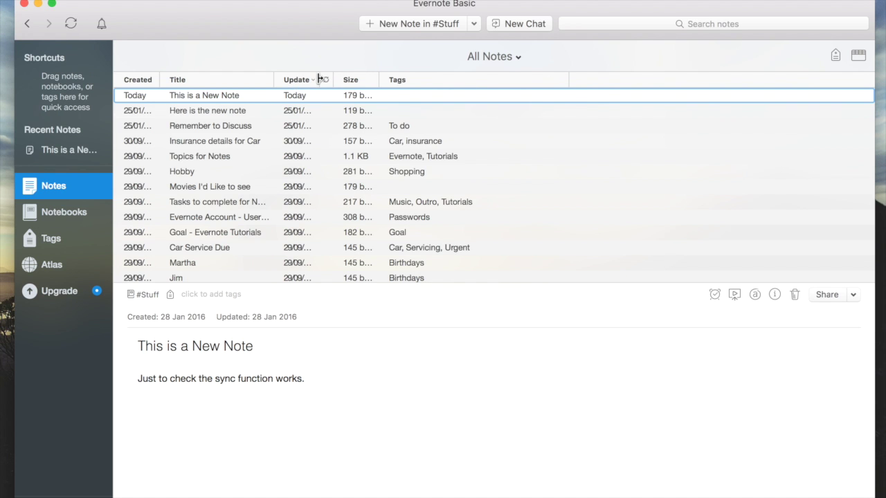
{"action": "left_click_drag", "start_coordinate": [325, 80], "coordinate": [420, 76]}
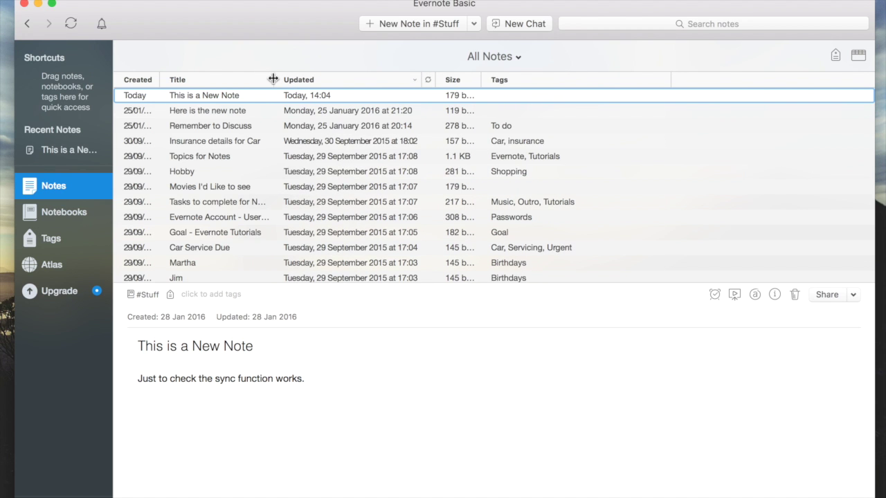
{"action": "left_click_drag", "start_coordinate": [271, 78], "coordinate": [400, 84]}
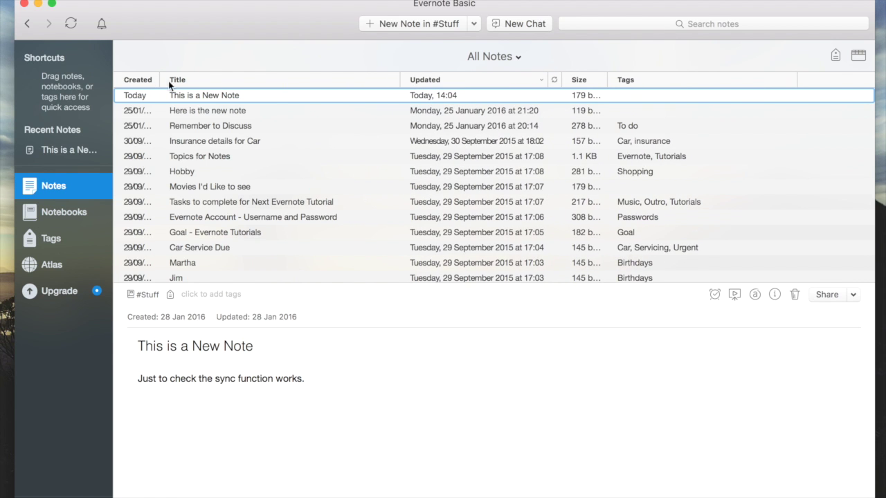
{"action": "left_click_drag", "start_coordinate": [160, 79], "coordinate": [225, 84]}
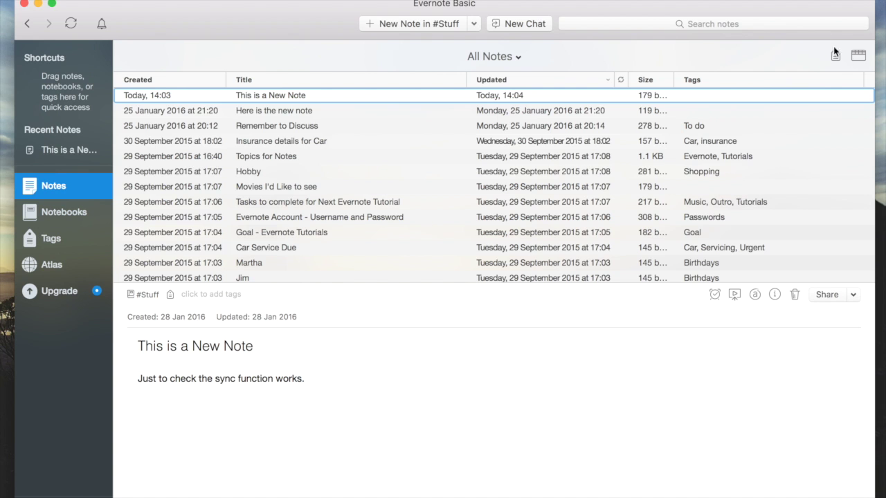
Step: Return to Snippet View, narrow the note list, and open Remember to Discuss
{"action": "left_click", "coordinate": [858, 55]}
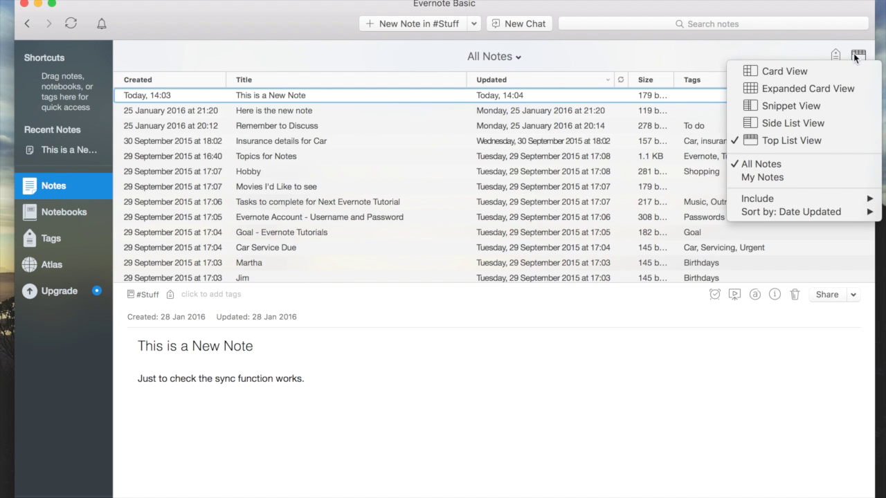
{"action": "left_click", "coordinate": [801, 106]}
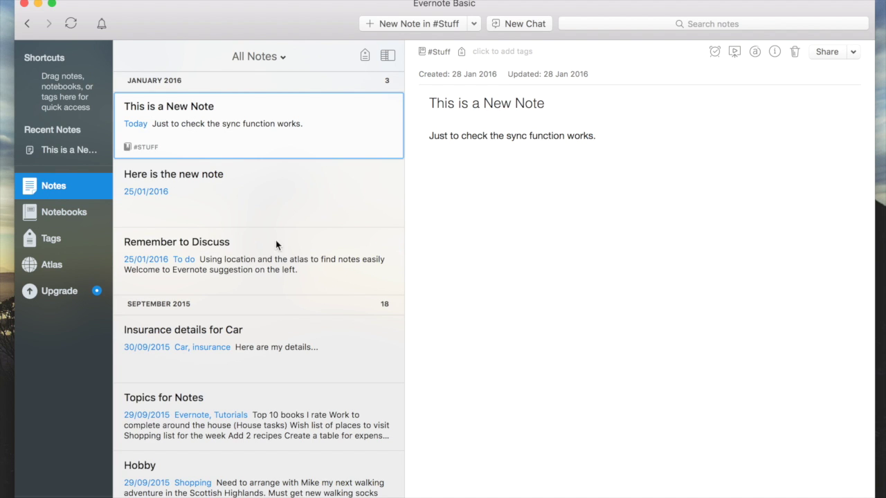
{"action": "scroll", "coordinate": [256, 282], "scroll_direction": "down", "scroll_amount": 5}
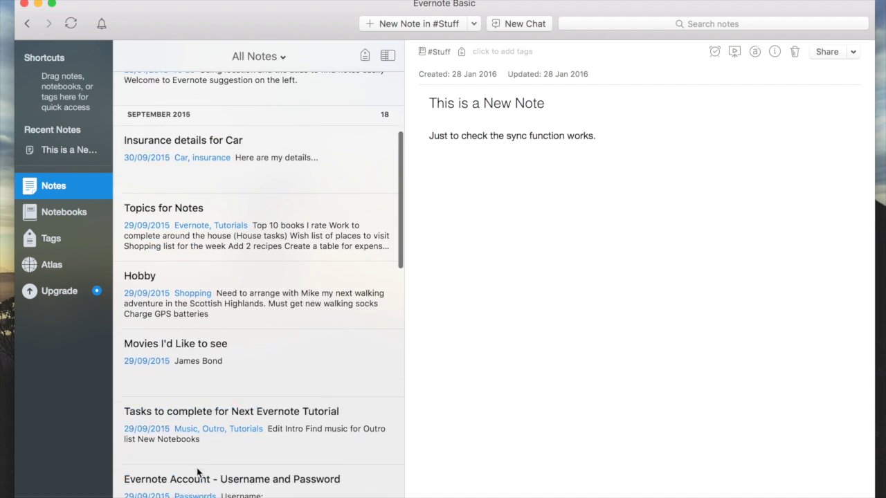
{"action": "scroll", "coordinate": [136, 300], "scroll_direction": "up", "scroll_amount": 5}
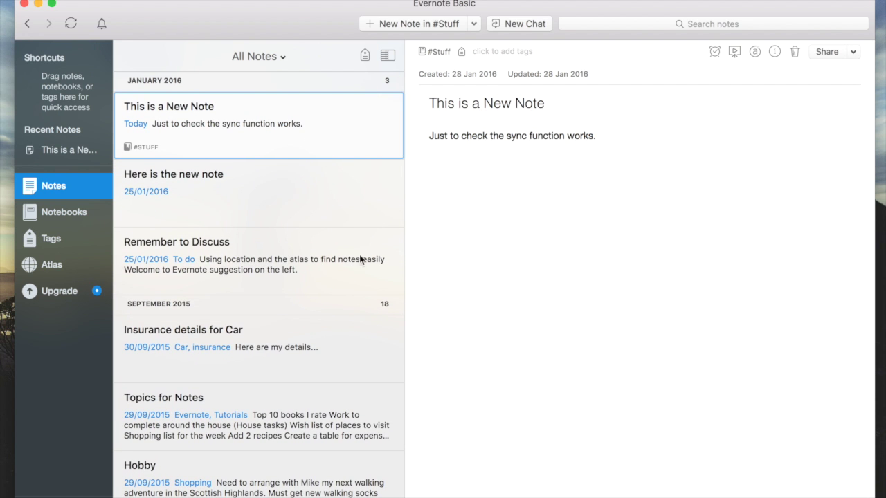
{"action": "left_click_drag", "start_coordinate": [405, 270], "coordinate": [260, 260]}
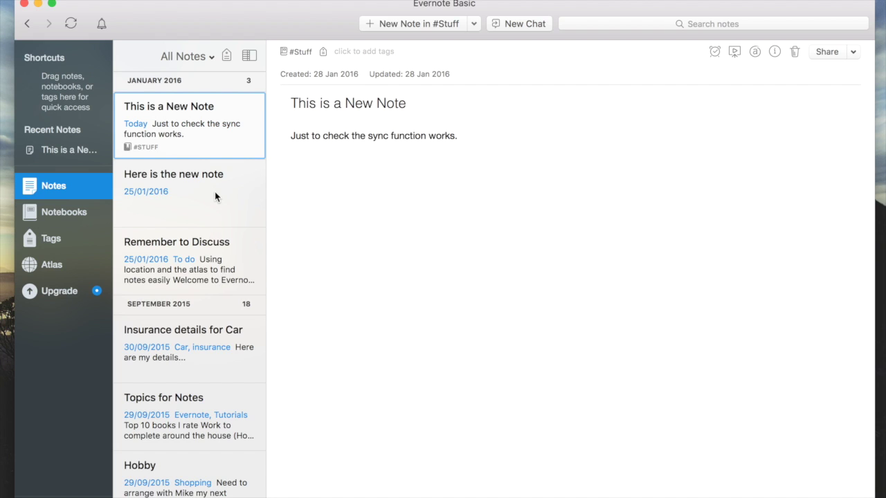
{"action": "left_click", "coordinate": [193, 256]}
Step: Add checklist items Talk Shortcuts, Talk reminders and Talk web clipper, then view all notebooks
{"action": "left_click", "coordinate": [519, 147]}
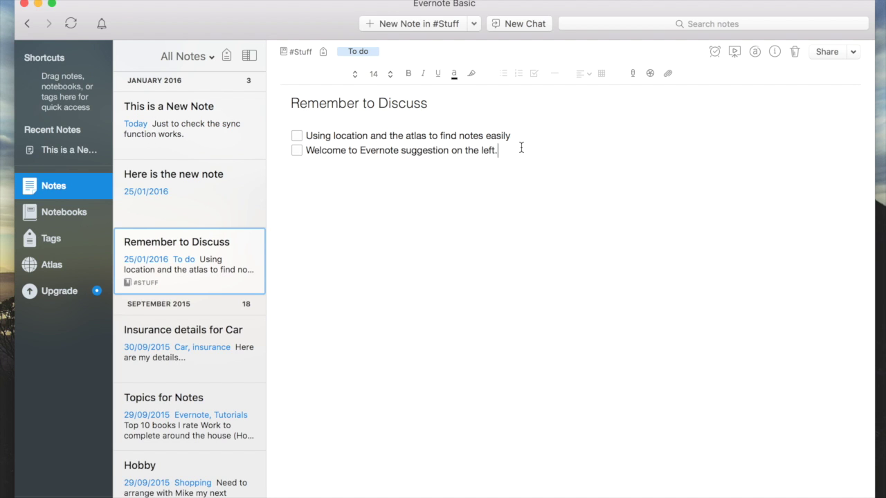
{"action": "key", "text": "Return"}
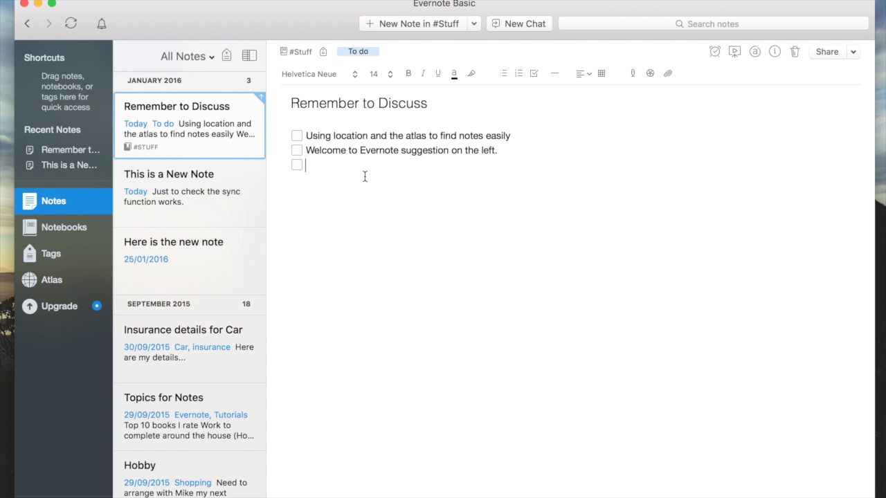
{"action": "type", "text": "Talk Shortcuts"}
{"action": "key", "text": "Return"}
{"action": "type", "text": "Talk re"}
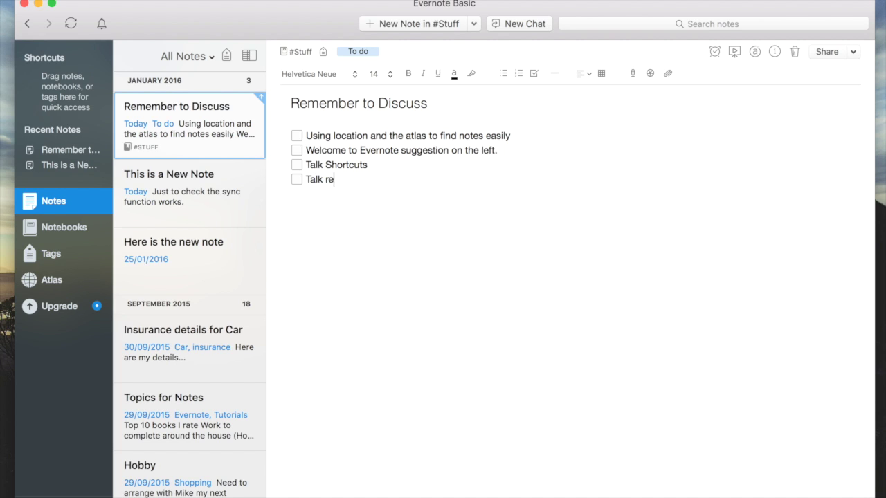
{"action": "type", "text": "minders"}
{"action": "key", "text": "Return"}
{"action": "type", "text": "Talk we"}
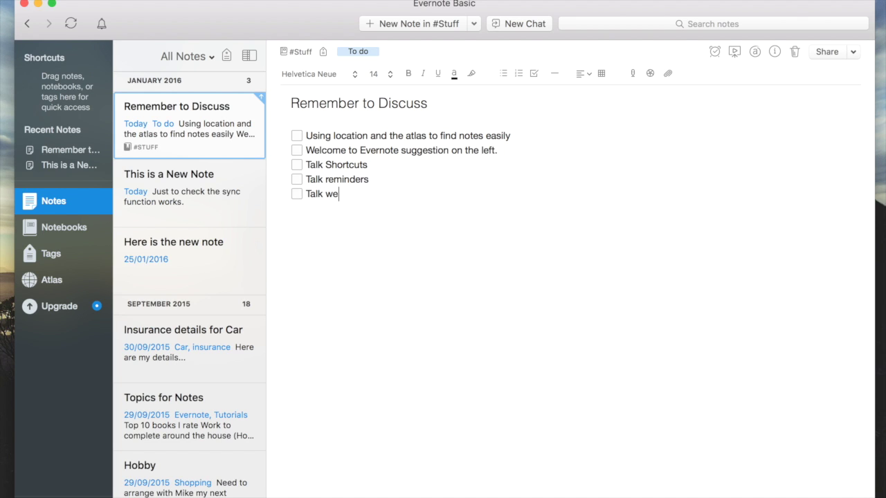
{"action": "type", "text": "b clipper"}
{"action": "left_click", "coordinate": [50, 229]}
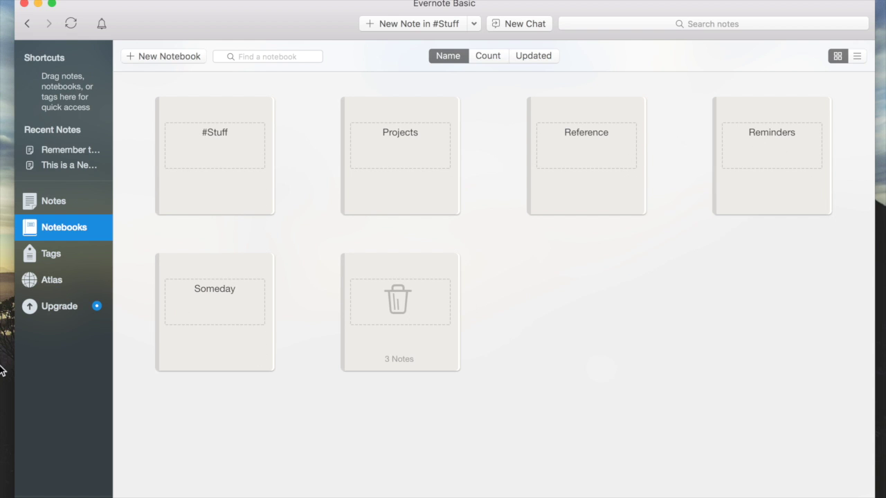
{"action": "left_click", "coordinate": [49, 254]}
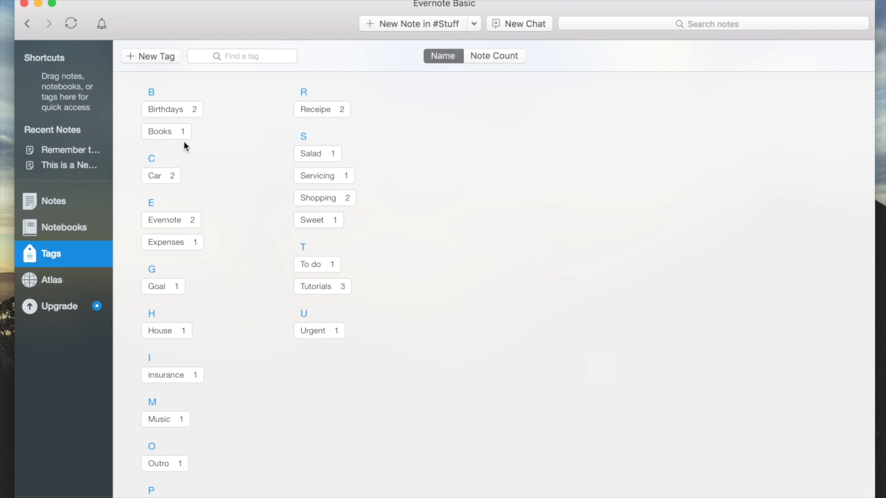
{"action": "left_click", "coordinate": [168, 131]}
{"action": "left_click", "coordinate": [168, 131]}
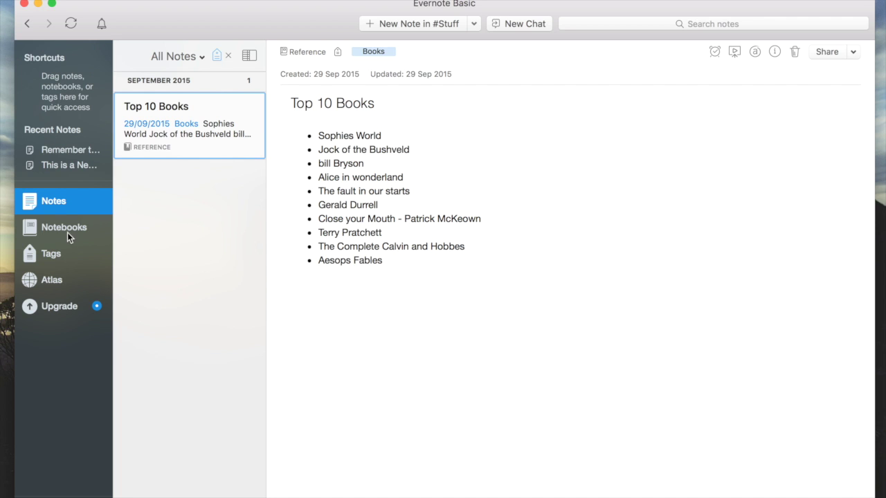
{"action": "left_click", "coordinate": [52, 200]}
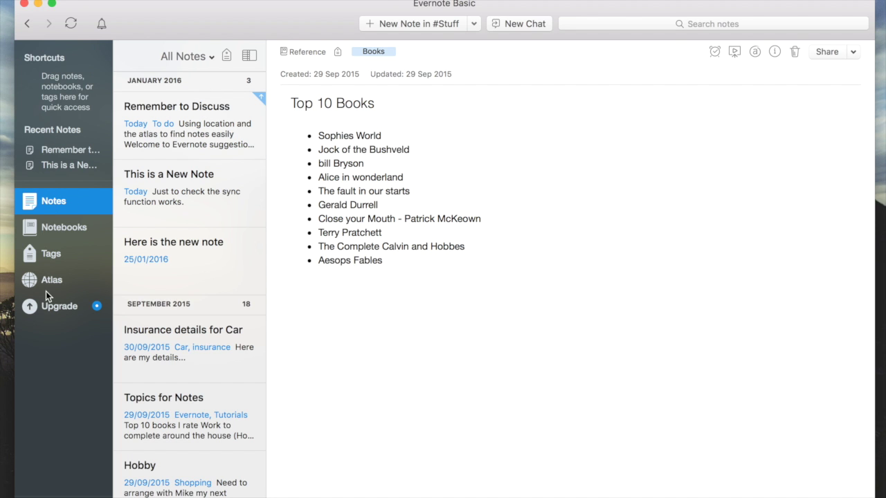
{"action": "left_click", "coordinate": [56, 456]}
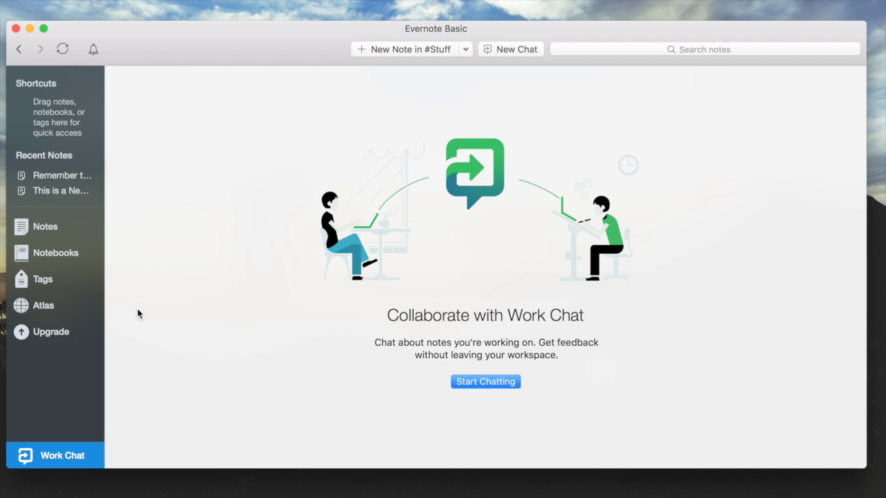
{"action": "left_click", "coordinate": [49, 233]}
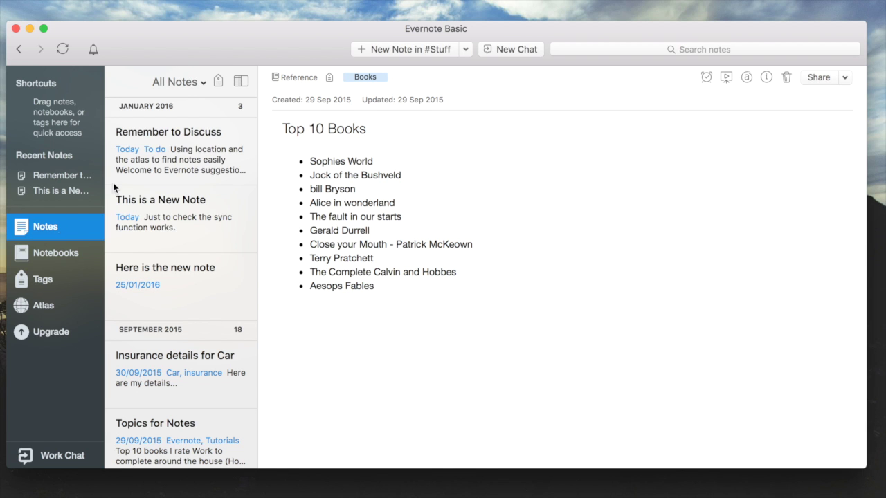
{"action": "left_click", "coordinate": [196, 157]}
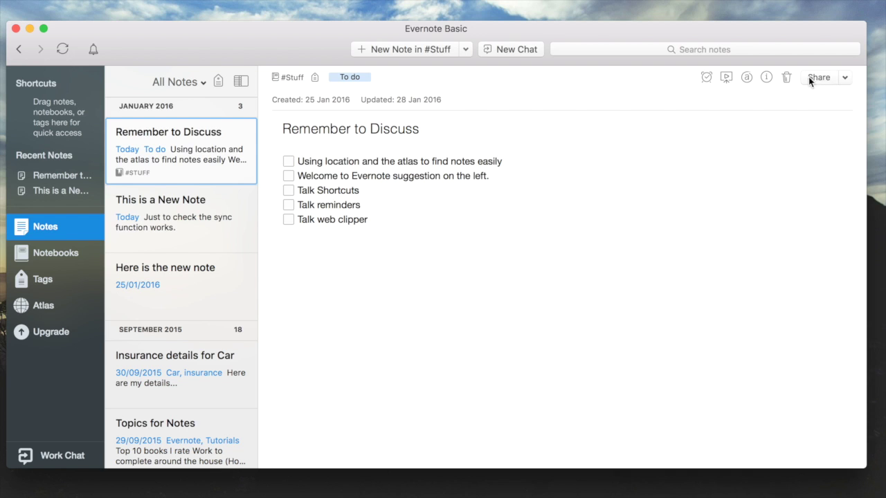
{"action": "left_click", "coordinate": [844, 78]}
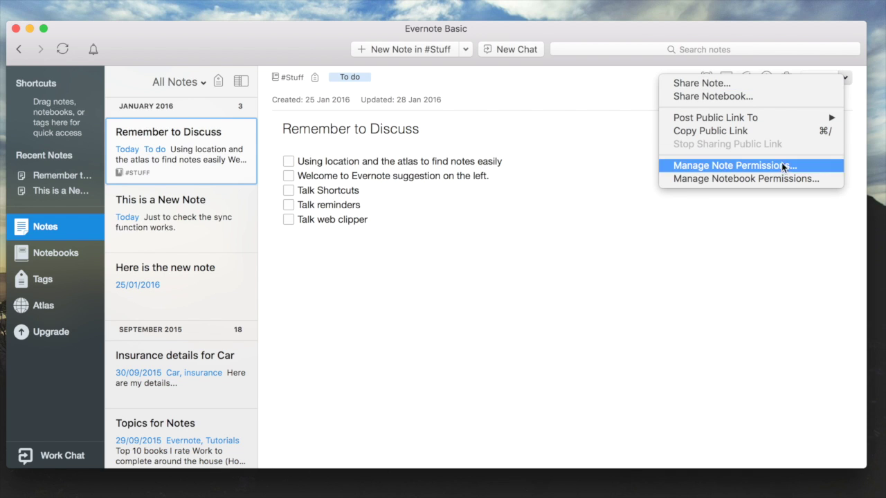
{"action": "left_click", "coordinate": [638, 152]}
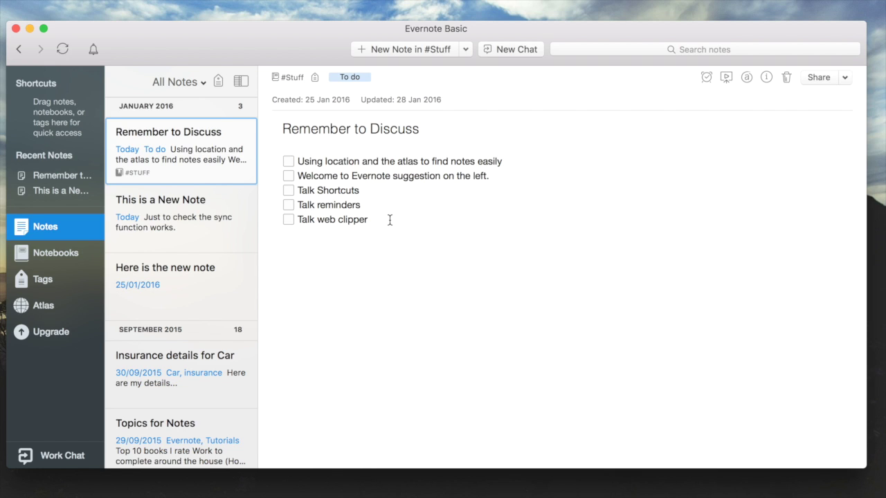
{"action": "left_click", "coordinate": [55, 253]}
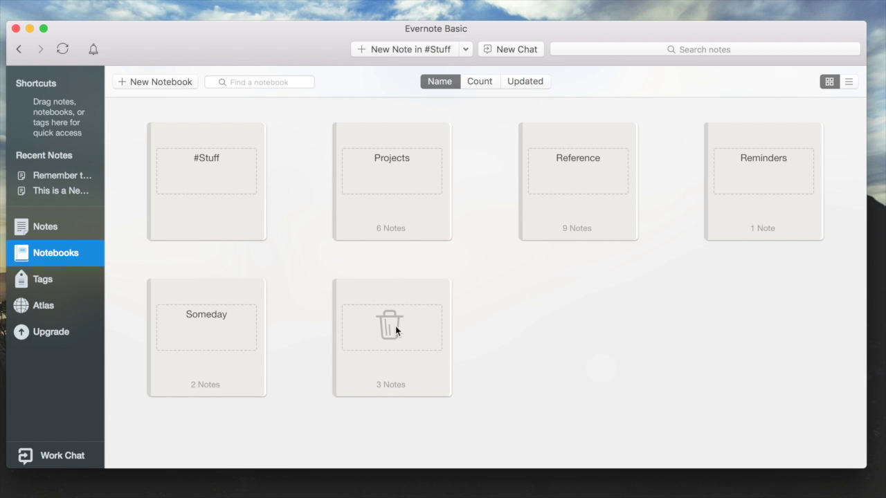
{"action": "left_click", "coordinate": [39, 225]}
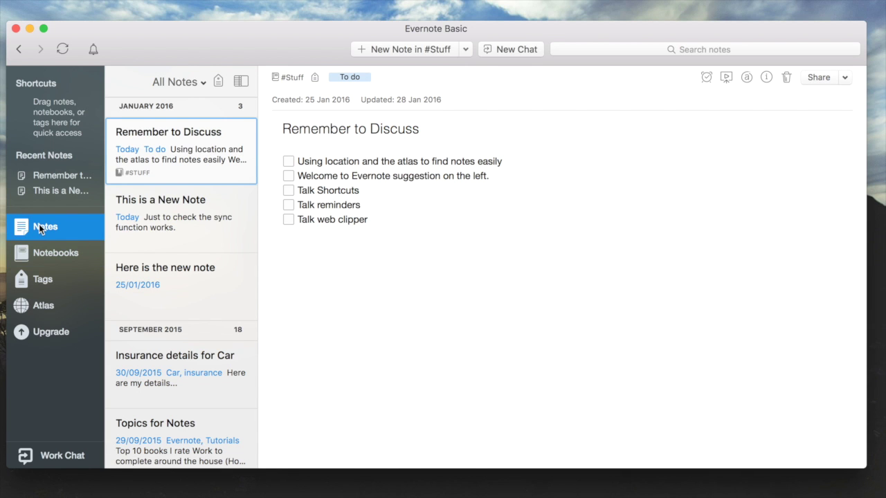
{"action": "left_click", "coordinate": [384, 220]}
Step: Add the checklist line 'Talk about layout of note options - annotate and presentation modes.'
{"action": "key", "text": "Return"}
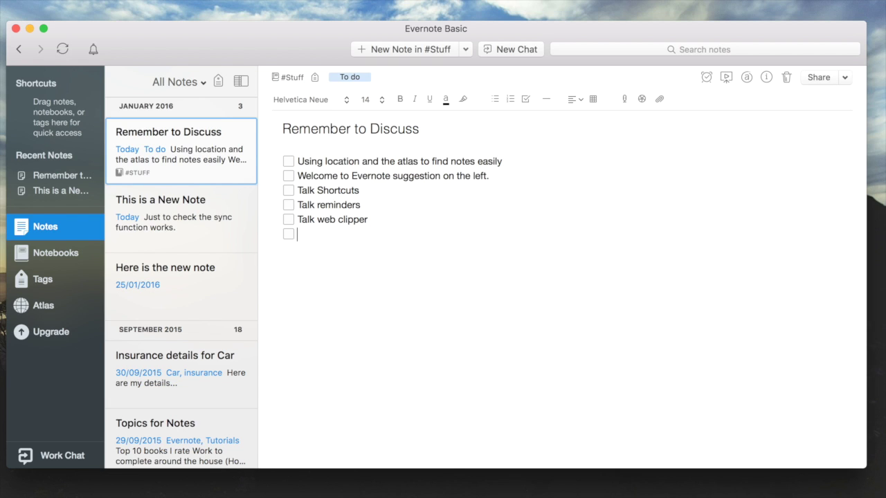
{"action": "type", "text": "Talk about layout of note options - "}
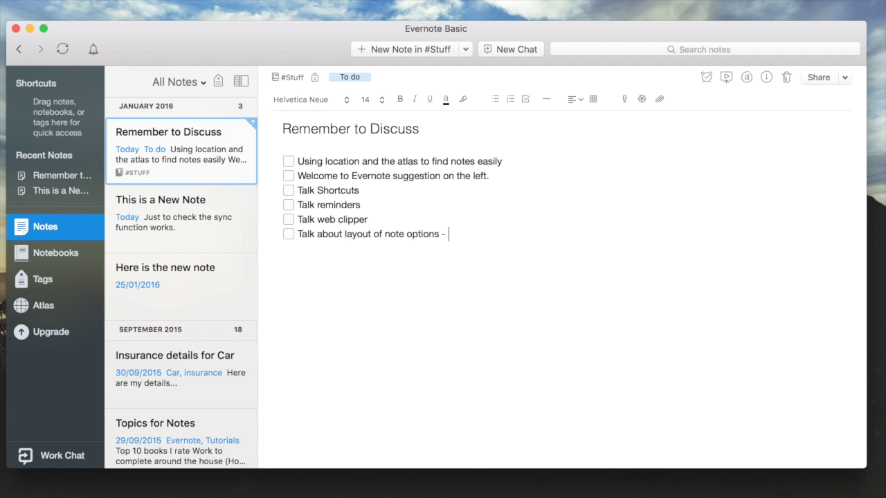
{"action": "type", "text": "annotate and presentation modes."}
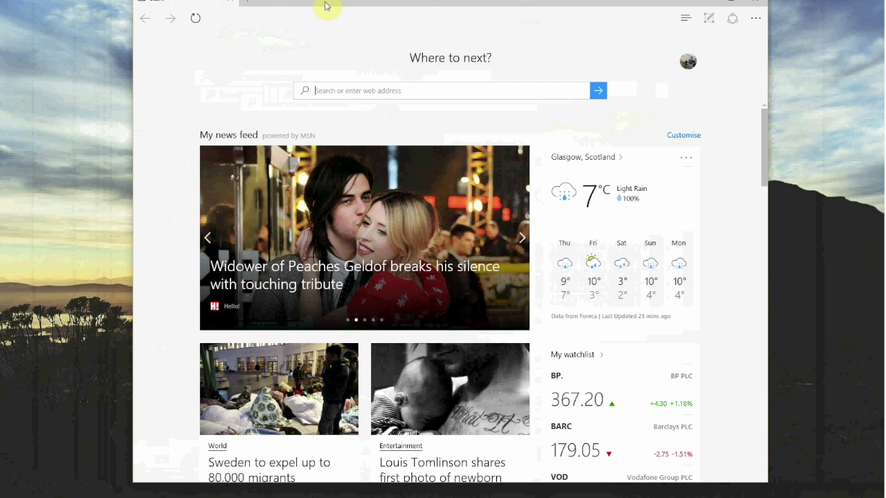
Step: Search the Windows Store for 'evern' and view the Evernote Touch app page
{"action": "left_click_drag", "start_coordinate": [289, 3], "coordinate": [303, 13]}
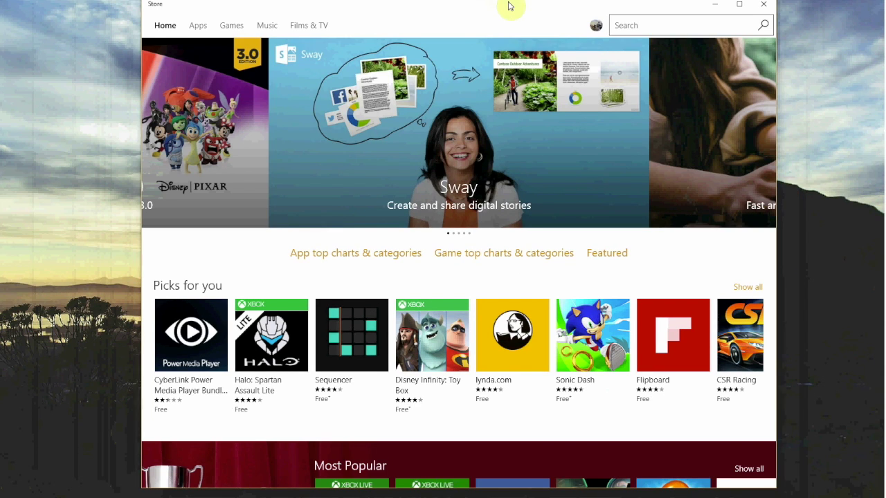
{"action": "left_click", "coordinate": [638, 26]}
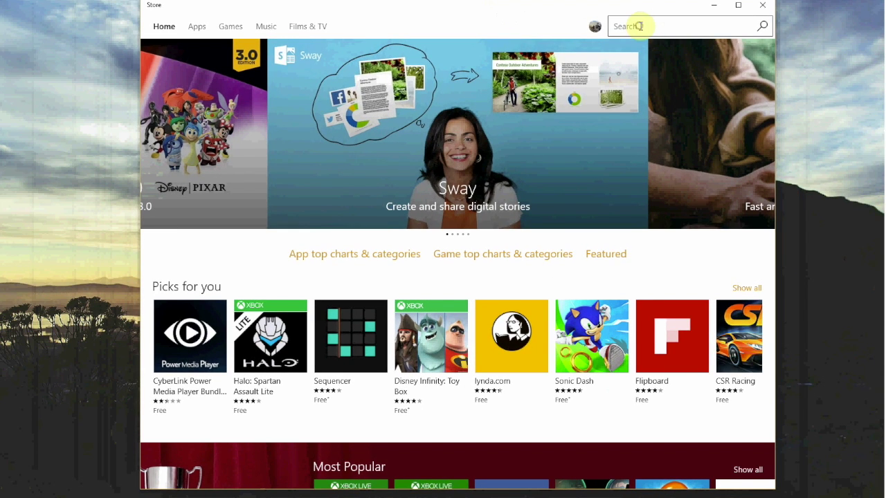
{"action": "type", "text": "evernote"}
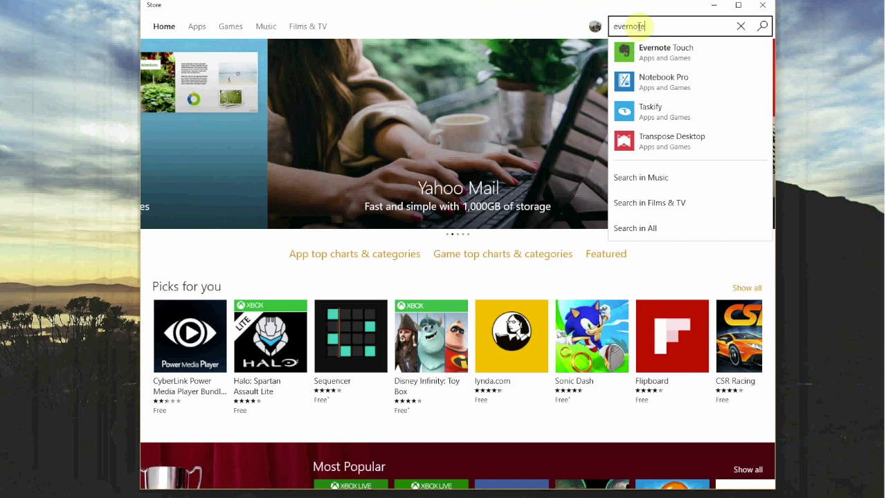
{"action": "left_click", "coordinate": [664, 53]}
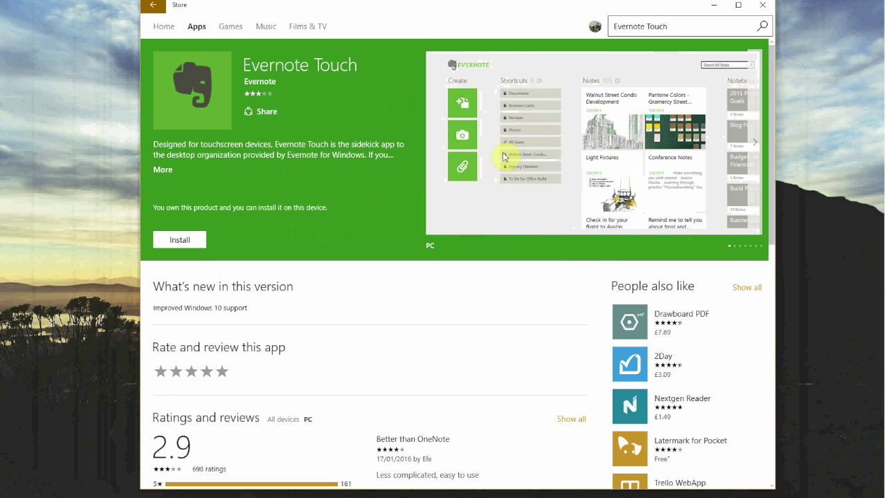
{"action": "scroll", "coordinate": [464, 304], "scroll_direction": "down", "scroll_amount": 1}
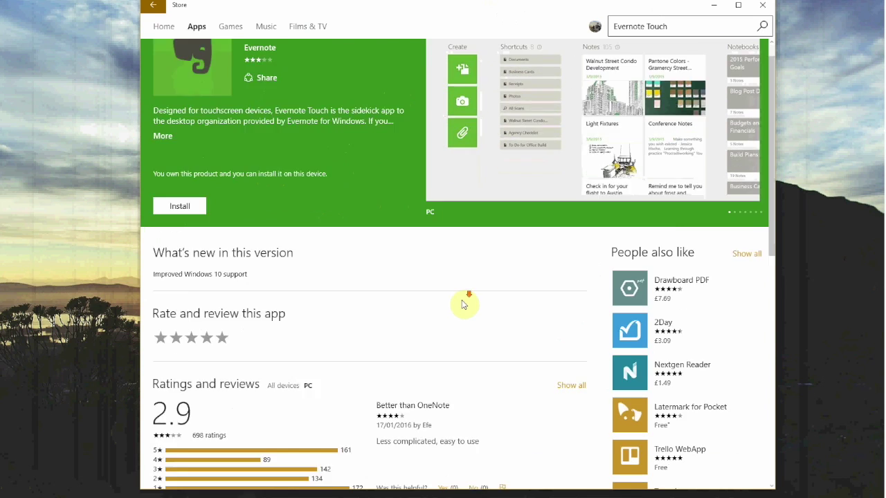
{"action": "scroll", "coordinate": [462, 299], "scroll_direction": "down", "scroll_amount": 2}
{"action": "scroll", "coordinate": [464, 293], "scroll_direction": "up", "scroll_amount": 3}
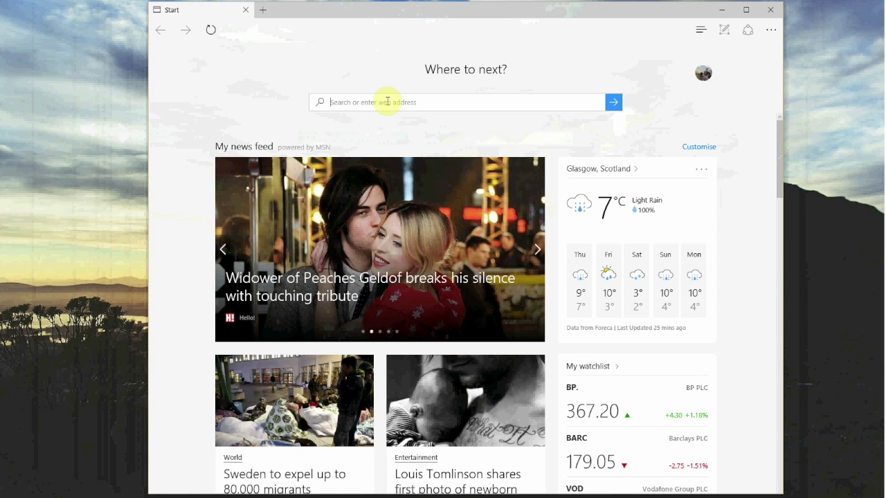
Step: Download and run the Evernote for Windows installer from evernote.com, then close Edge
{"action": "type", "text": "ever"}
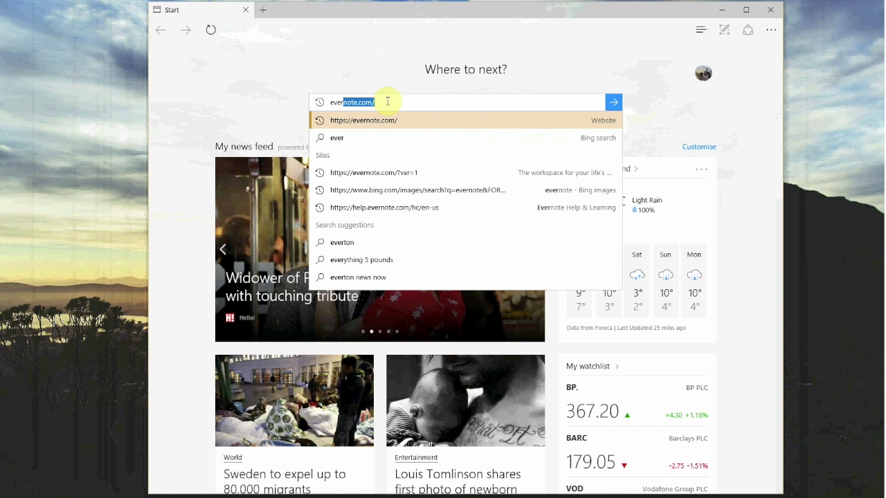
{"action": "type", "text": "note"}
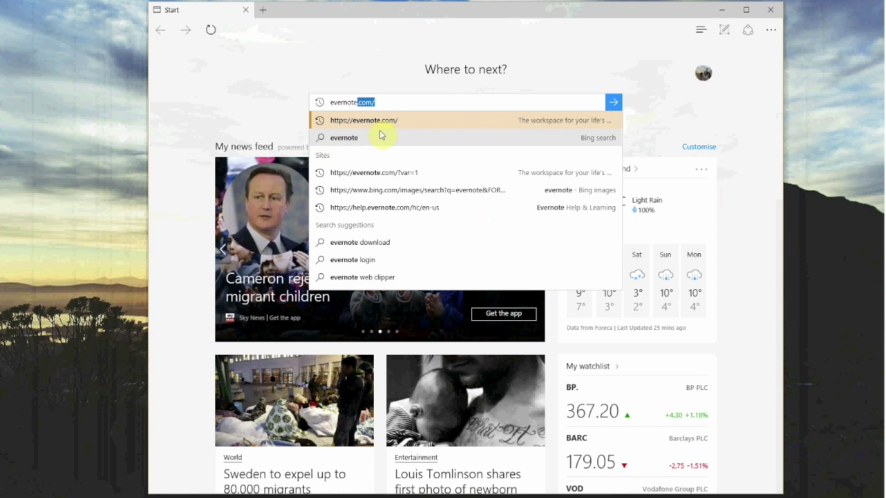
{"action": "left_click", "coordinate": [379, 122]}
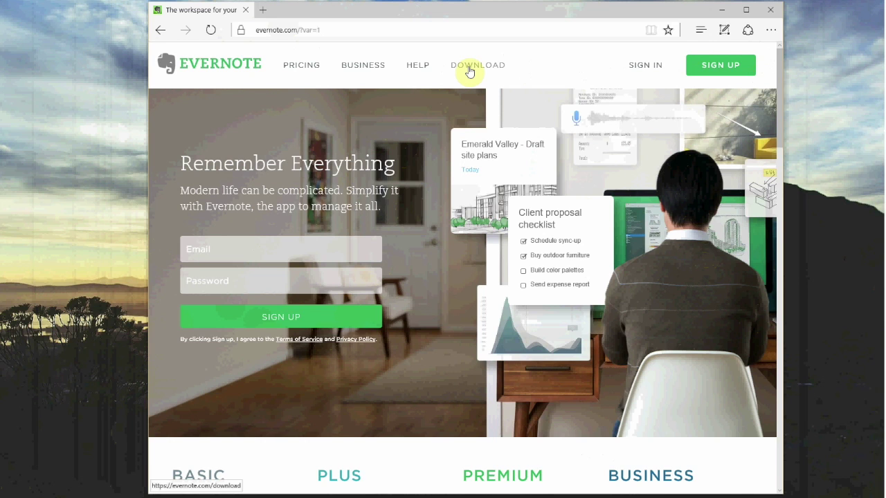
{"action": "left_click", "coordinate": [469, 69]}
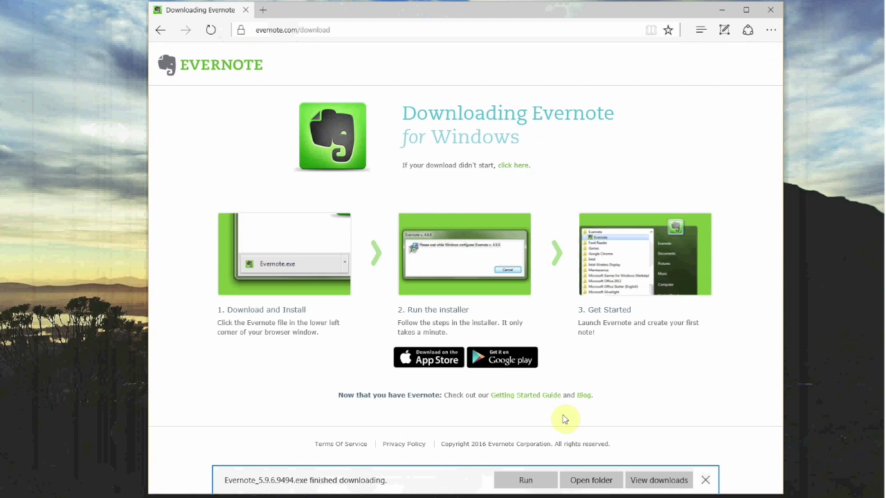
{"action": "left_click", "coordinate": [523, 480]}
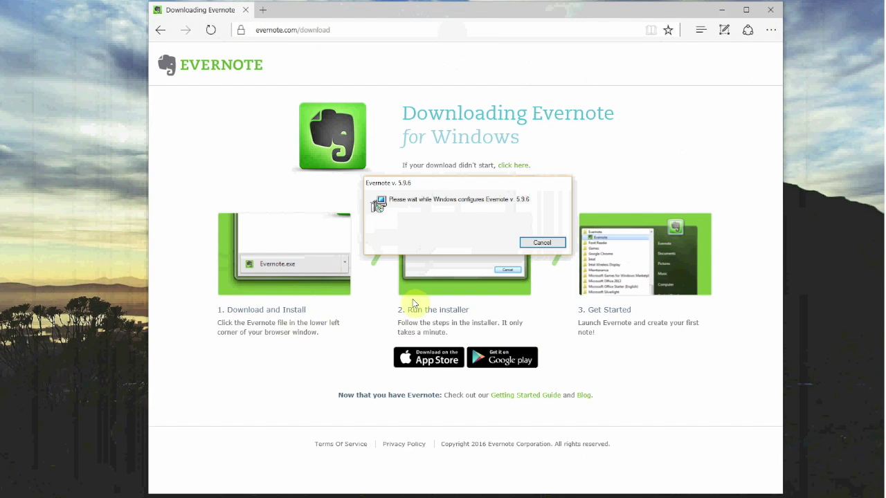
{"action": "left_click", "coordinate": [772, 13]}
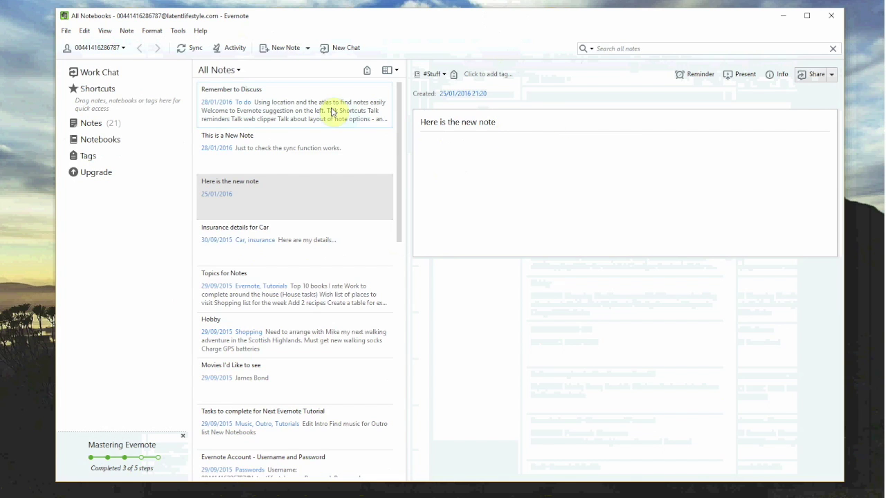
Step: Select the Remember to Discuss note in the All Notes snippet list
{"action": "left_click", "coordinate": [281, 111]}
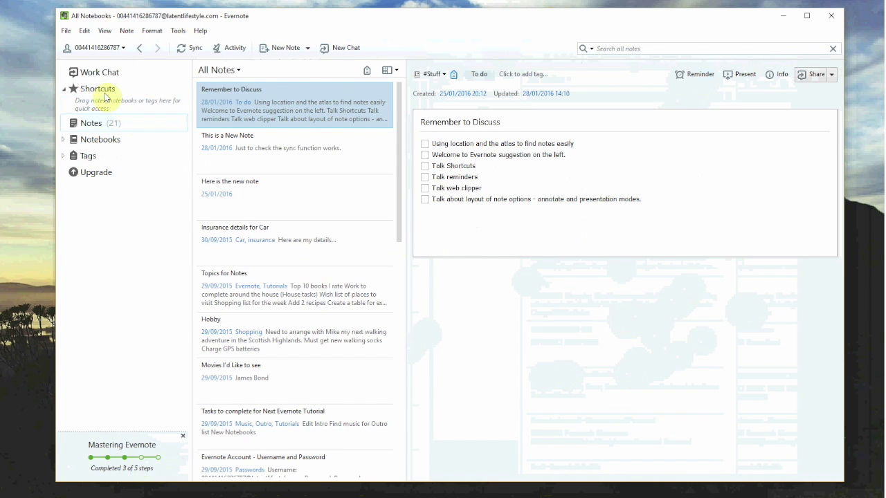
{"action": "left_click", "coordinate": [89, 123]}
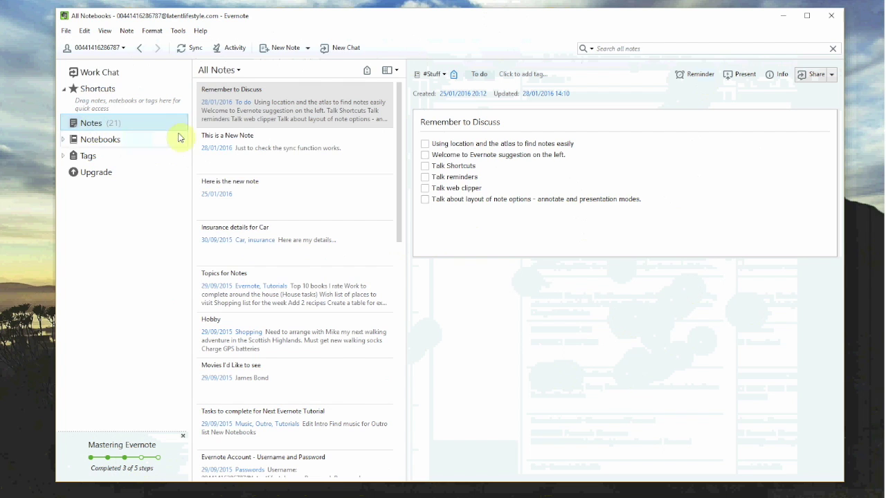
{"action": "left_click", "coordinate": [390, 70]}
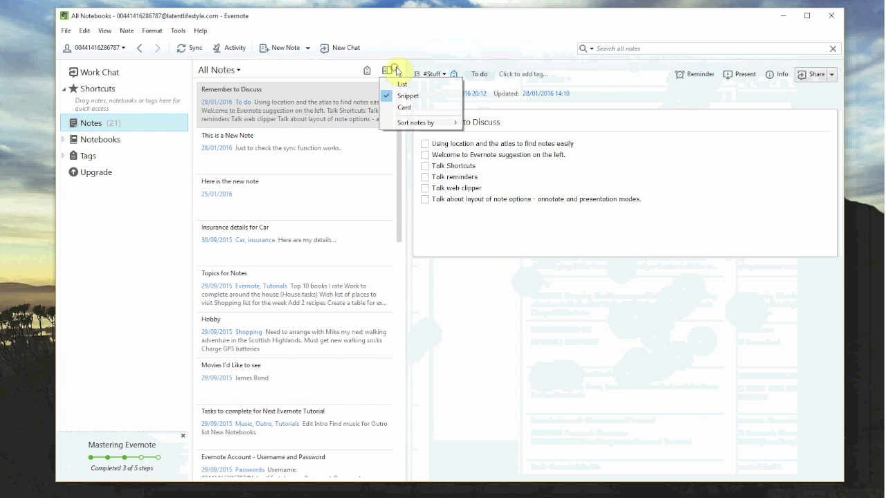
{"action": "left_click", "coordinate": [401, 86]}
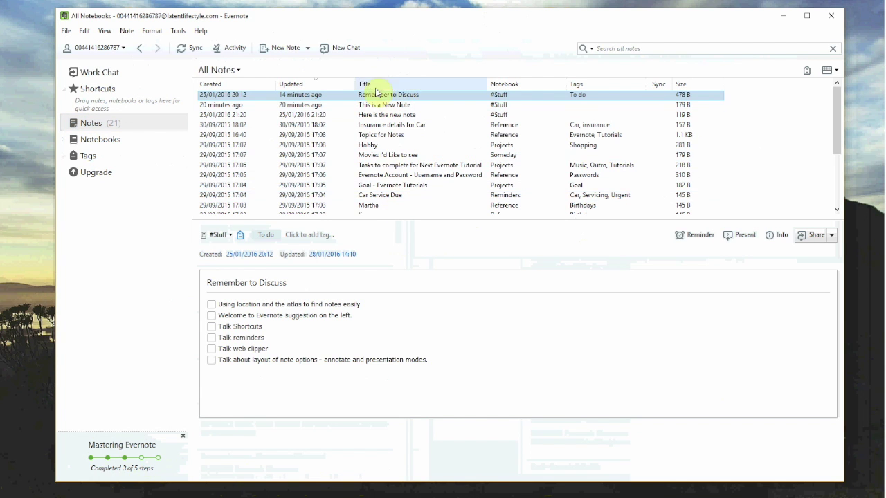
{"action": "left_click", "coordinate": [829, 69]}
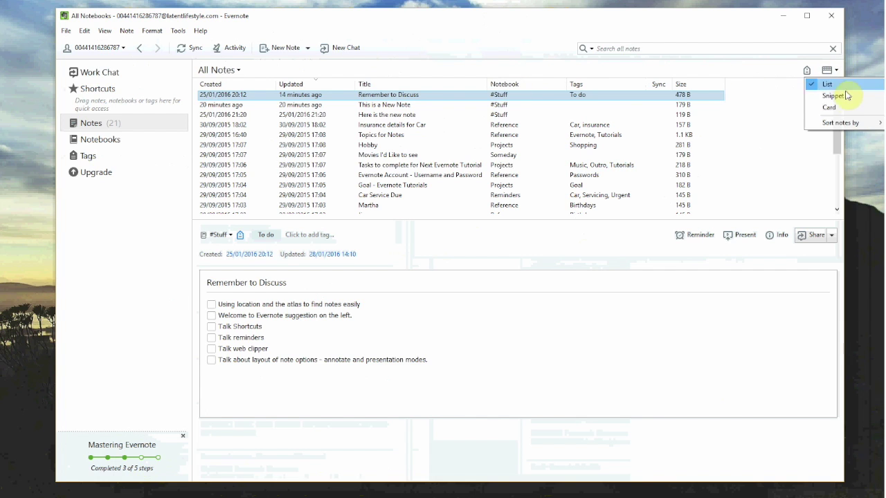
{"action": "left_click", "coordinate": [830, 107]}
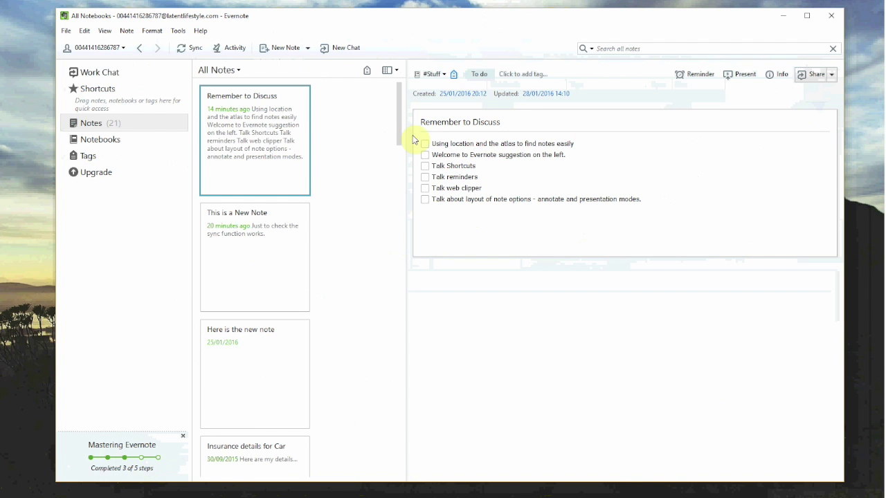
{"action": "left_click_drag", "start_coordinate": [404, 136], "coordinate": [489, 134]}
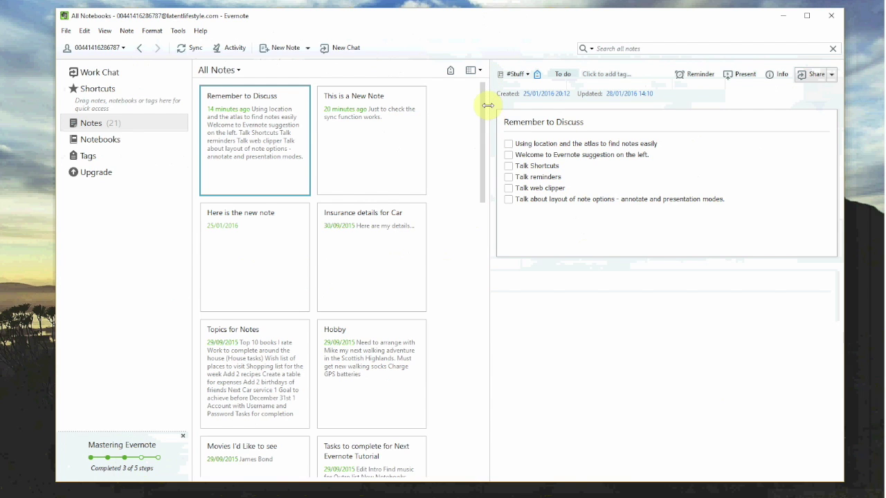
{"action": "left_click_drag", "start_coordinate": [489, 105], "coordinate": [628, 115]}
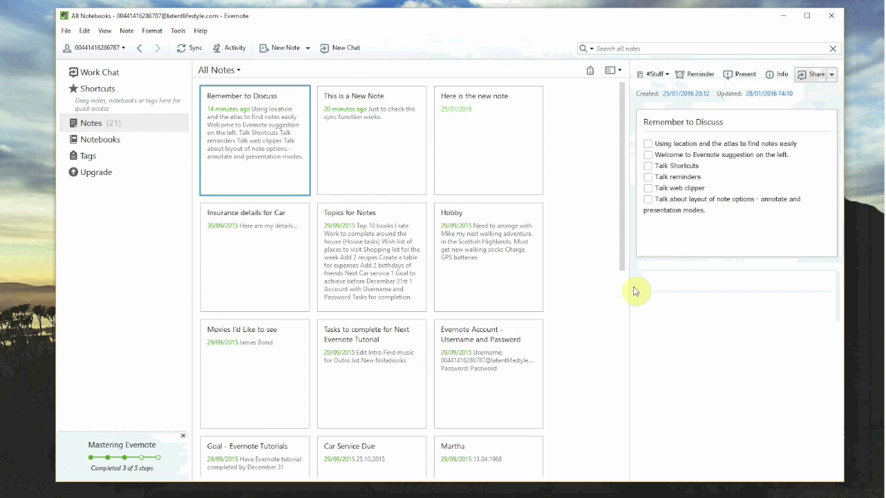
{"action": "left_click_drag", "start_coordinate": [629, 288], "coordinate": [675, 290]}
{"action": "scroll", "coordinate": [579, 233], "scroll_direction": "down", "scroll_amount": 5}
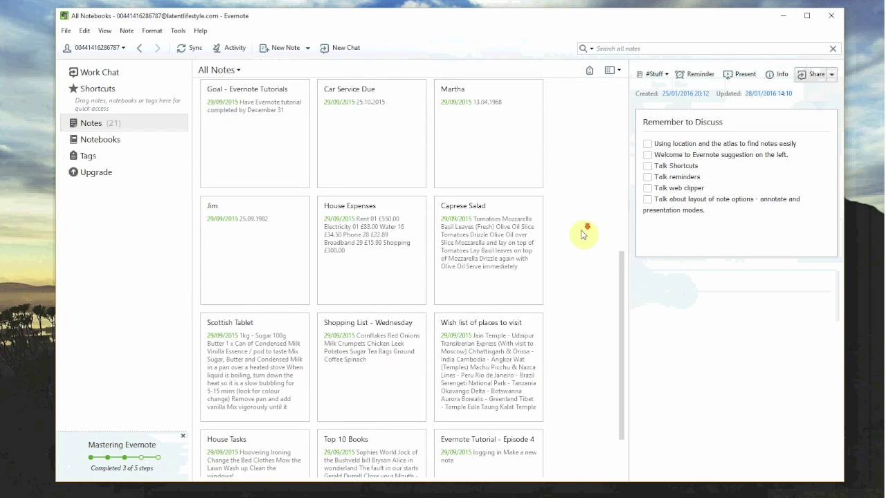
{"action": "scroll", "coordinate": [581, 235], "scroll_direction": "up", "scroll_amount": 5}
{"action": "left_click", "coordinate": [619, 72]}
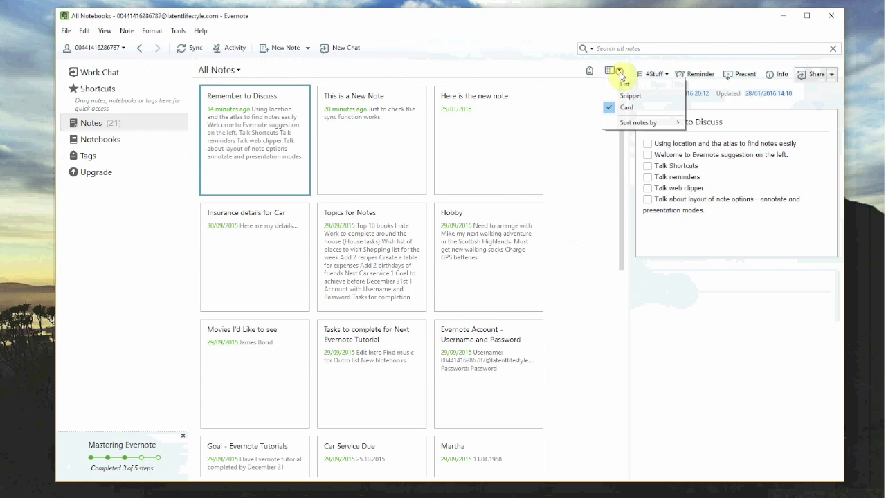
{"action": "left_click", "coordinate": [624, 84]}
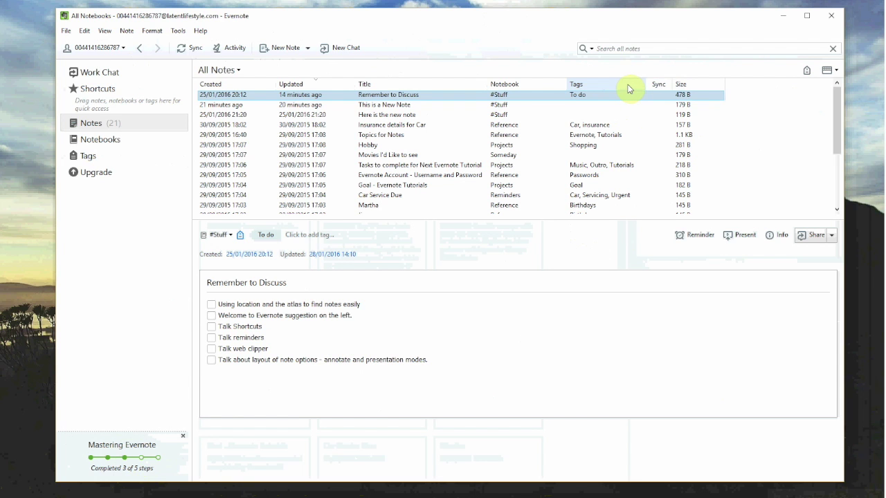
{"action": "left_click", "coordinate": [829, 71]}
{"action": "left_click", "coordinate": [821, 97]}
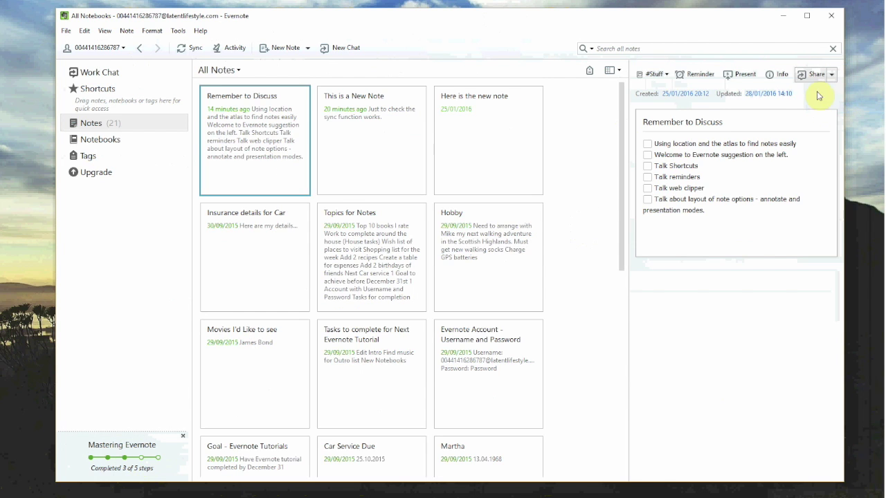
{"action": "left_click", "coordinate": [609, 71]}
{"action": "left_click", "coordinate": [618, 95]}
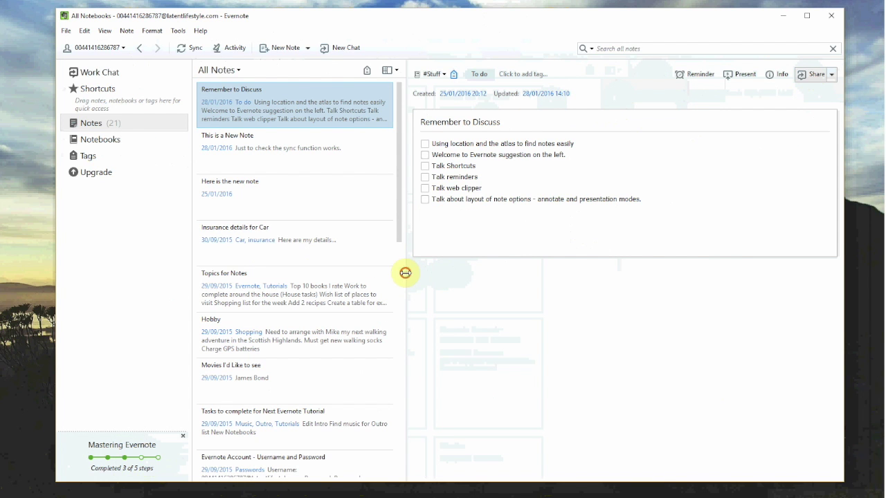
Step: Narrow the note list and sidebar, and shrink the Evernote window slightly
{"action": "left_click_drag", "start_coordinate": [405, 273], "coordinate": [375, 275]}
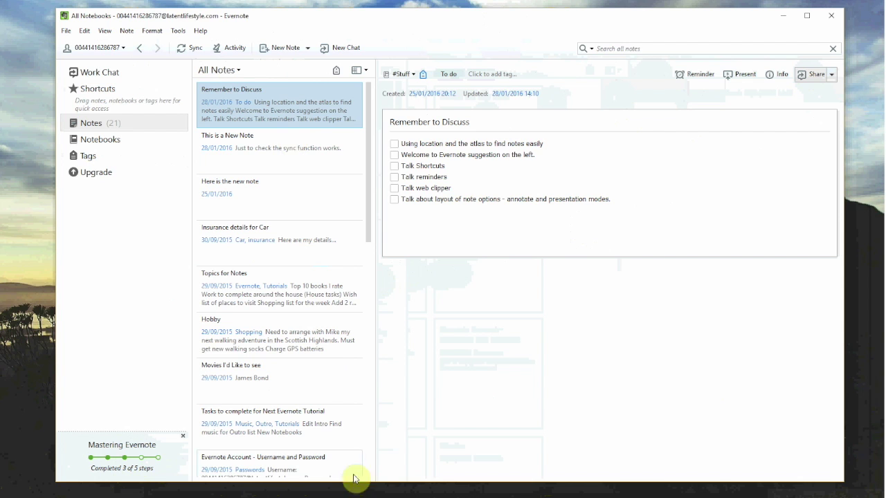
{"action": "left_click_drag", "start_coordinate": [192, 281], "coordinate": [140, 290]}
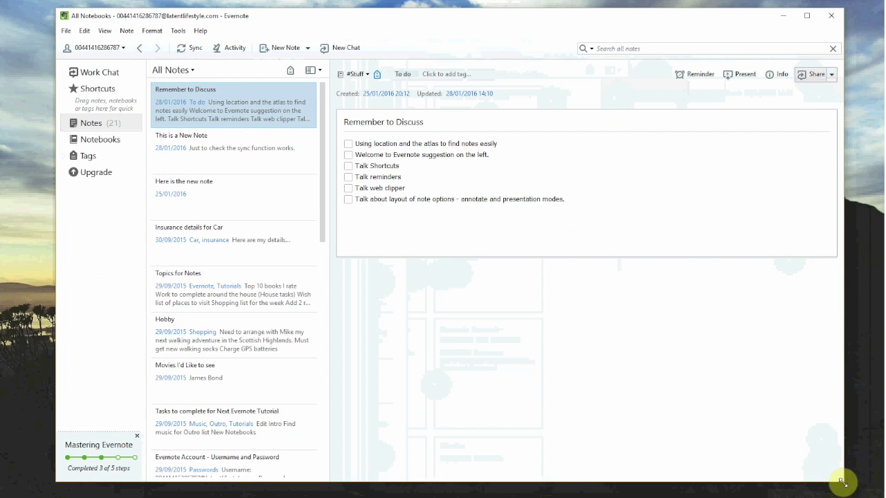
{"action": "mouse_move", "coordinate": [844, 482]}
{"action": "left_mouse_down"}
{"action": "mouse_move", "coordinate": [811, 465]}
{"action": "mouse_move", "coordinate": [814, 485]}
{"action": "mouse_move", "coordinate": [828, 482]}
{"action": "left_mouse_up"}
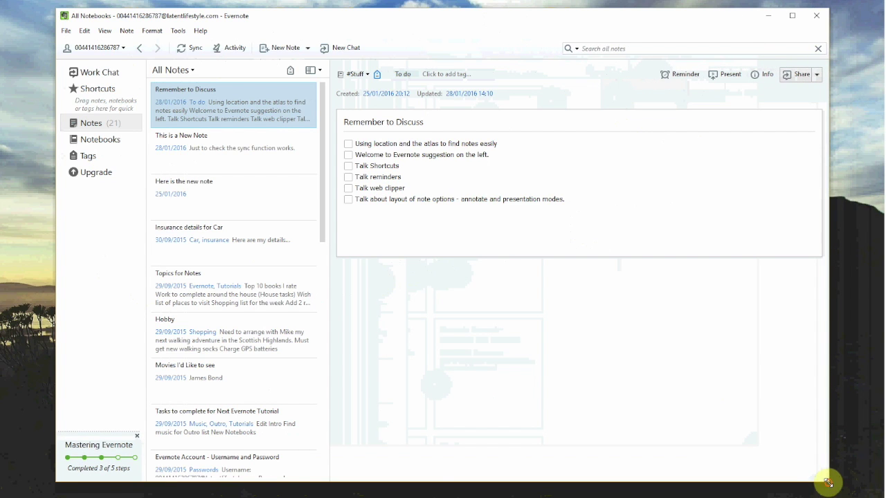
{"action": "left_click", "coordinate": [800, 75]}
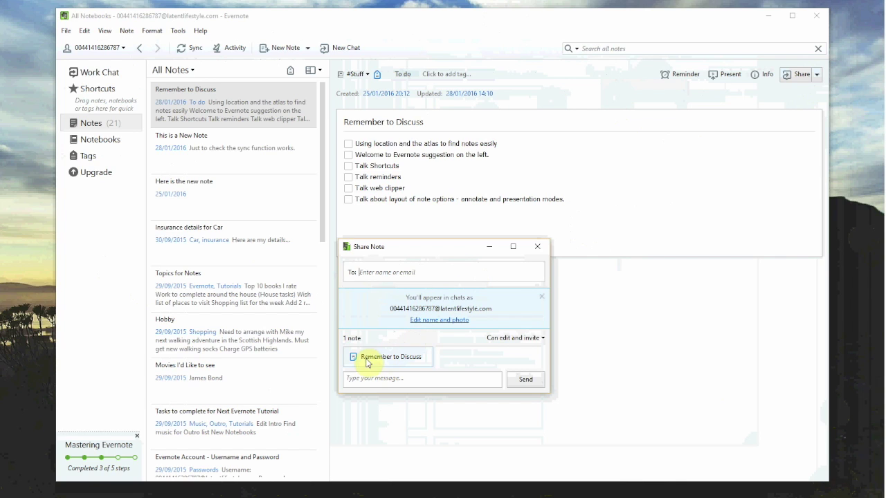
Step: Close the Share Note window without sending and place the cursor in the note body
{"action": "left_click", "coordinate": [540, 245]}
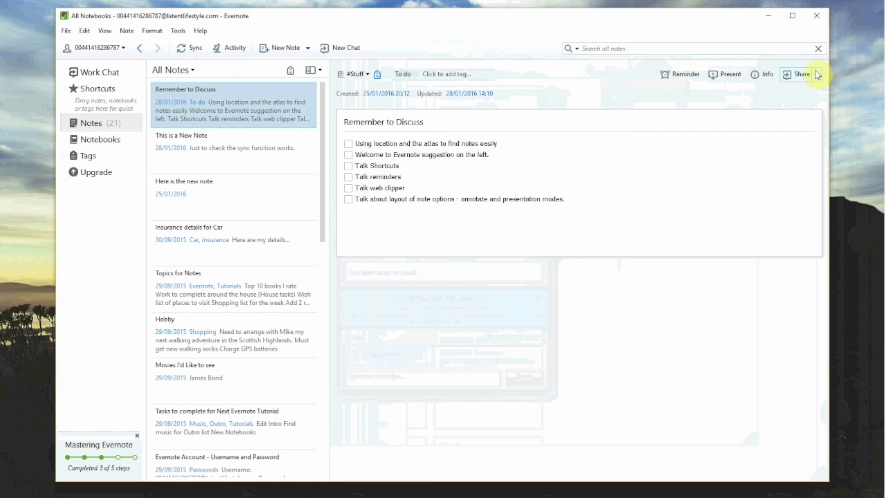
{"action": "left_click", "coordinate": [817, 75]}
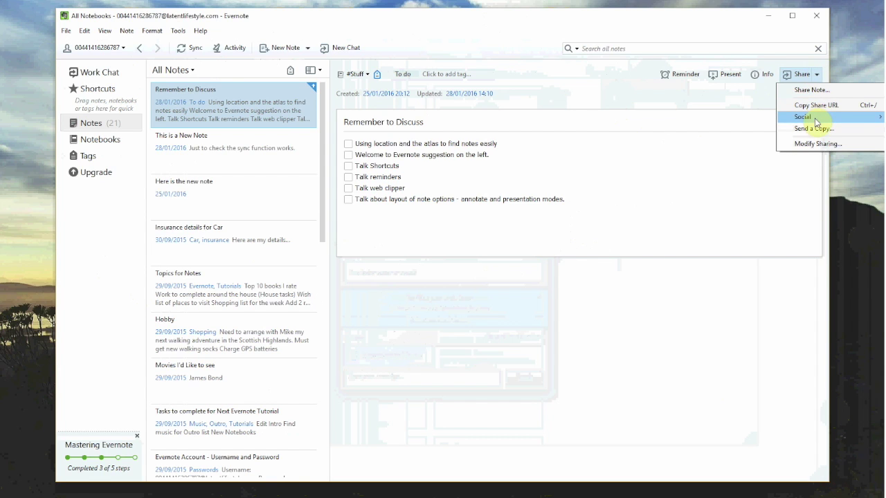
{"action": "left_click", "coordinate": [781, 169]}
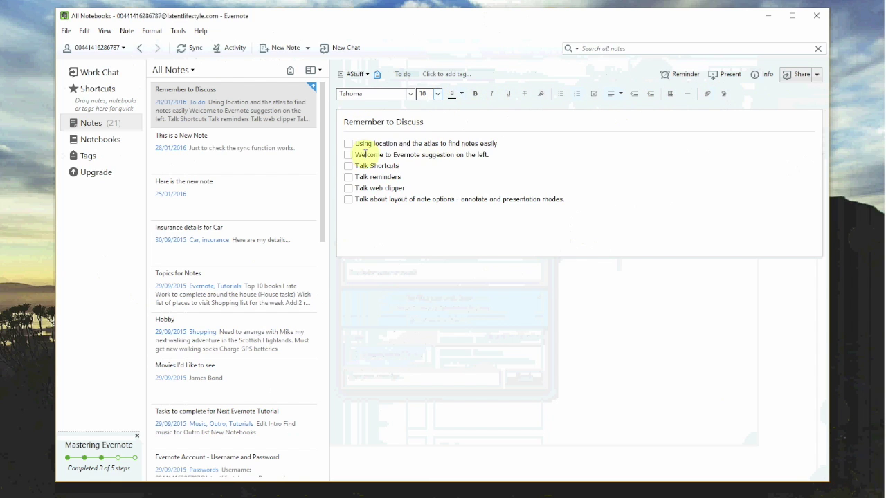
Step: Bold the last checklist line about layout of note options and set it to size 11
{"action": "left_click_drag", "start_coordinate": [577, 199], "coordinate": [354, 200]}
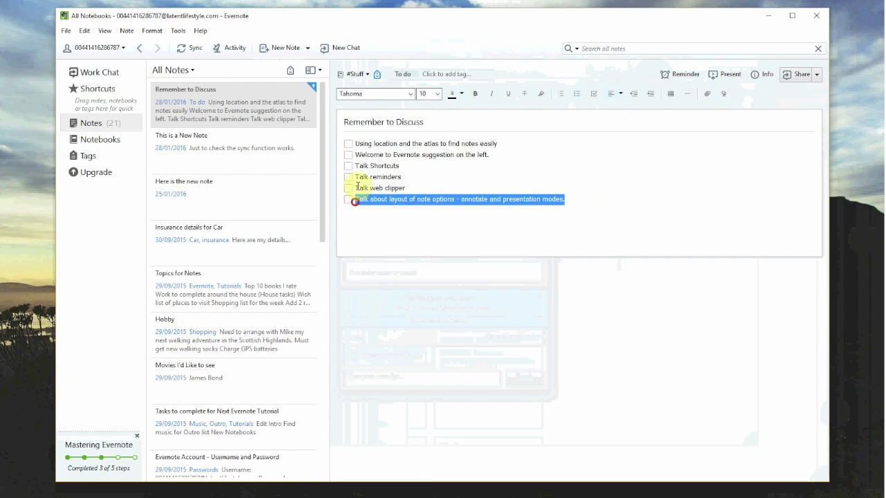
{"action": "left_click", "coordinate": [476, 92]}
{"action": "left_click", "coordinate": [437, 93]}
{"action": "left_click", "coordinate": [423, 130]}
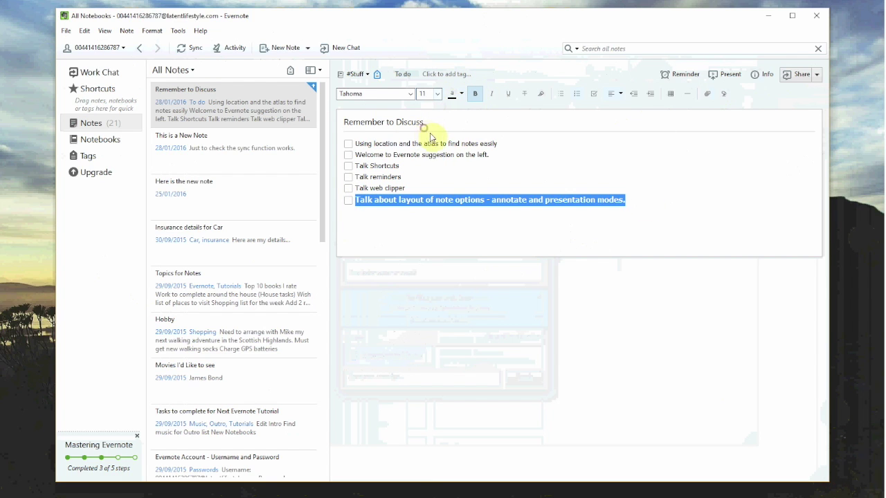
{"action": "left_click", "coordinate": [657, 207]}
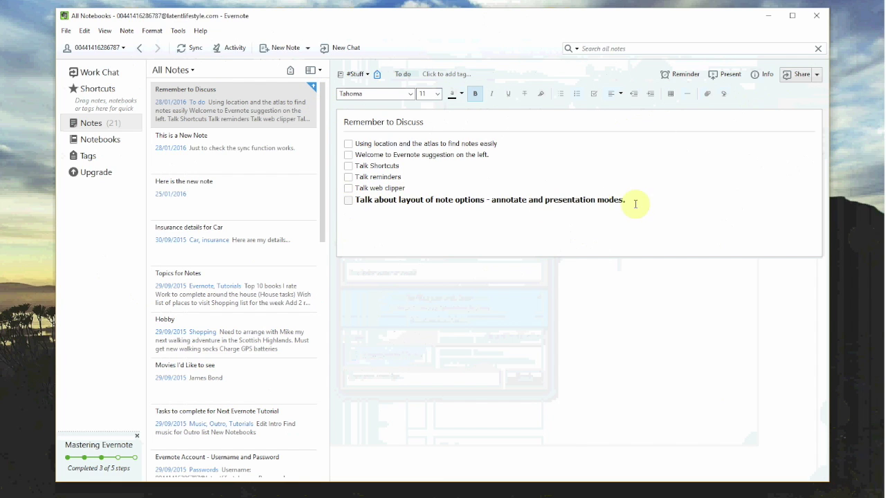
Step: Sync the Evernote account twice to upload the edited Remember to Discuss note
{"action": "left_click", "coordinate": [186, 50]}
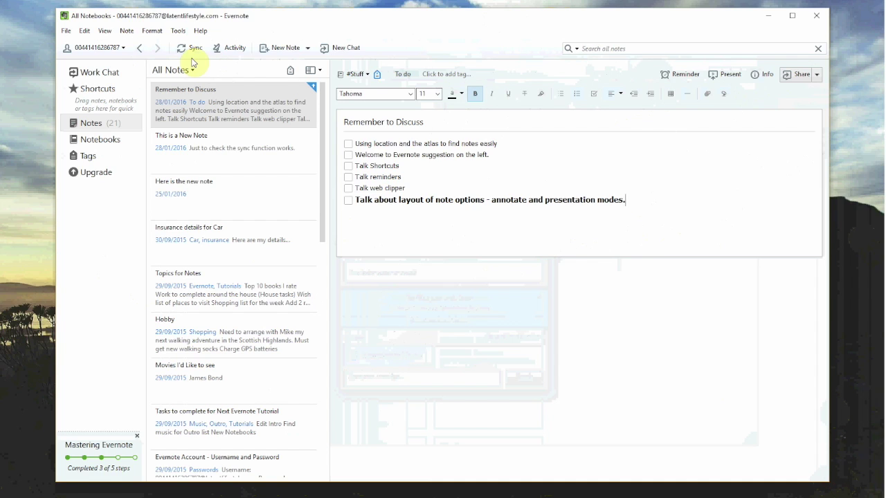
{"action": "left_click", "coordinate": [193, 53]}
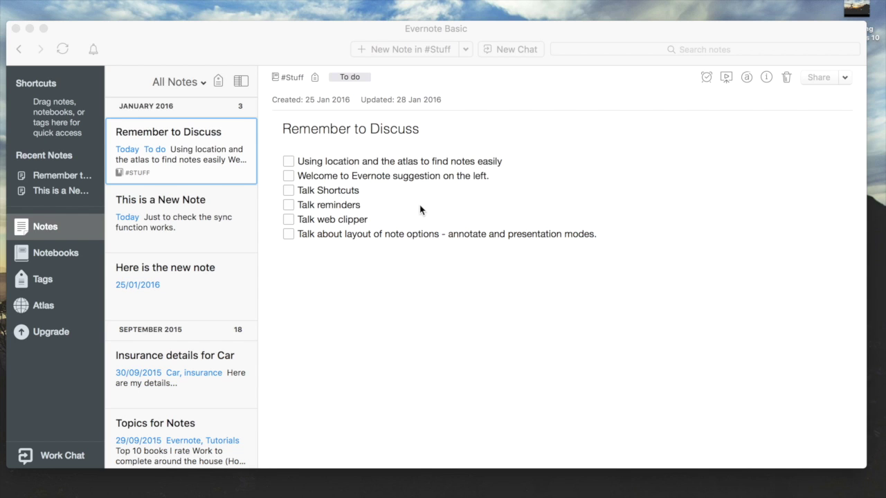
Step: Activate the Mac Evernote window and sync it to fetch the bolded checklist line
{"action": "left_click", "coordinate": [63, 47]}
{"action": "key", "text": "super+b"}
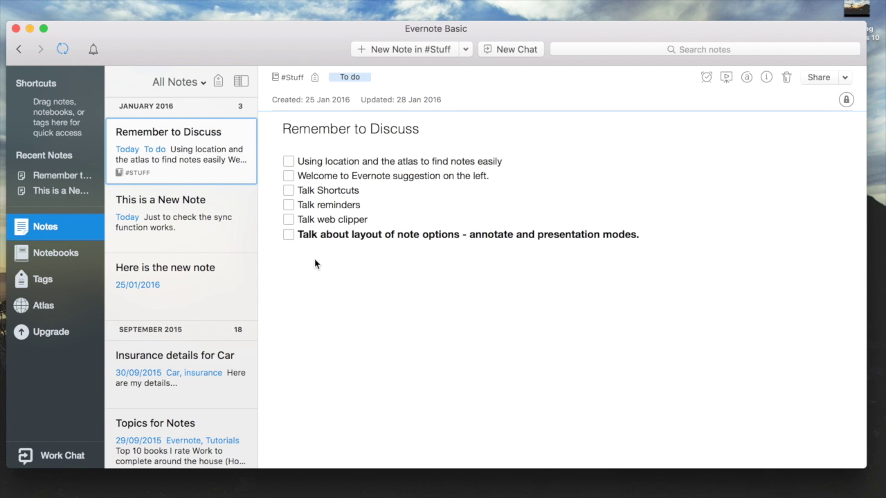